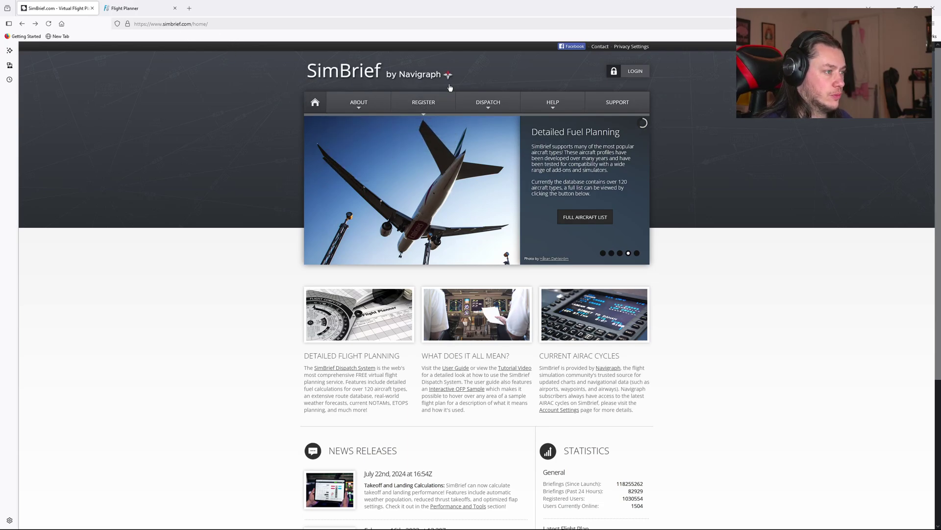
Step: Sign in to SimBrief through Navigraph, filling in the account e-mail and password from the saved login
click(636, 72)
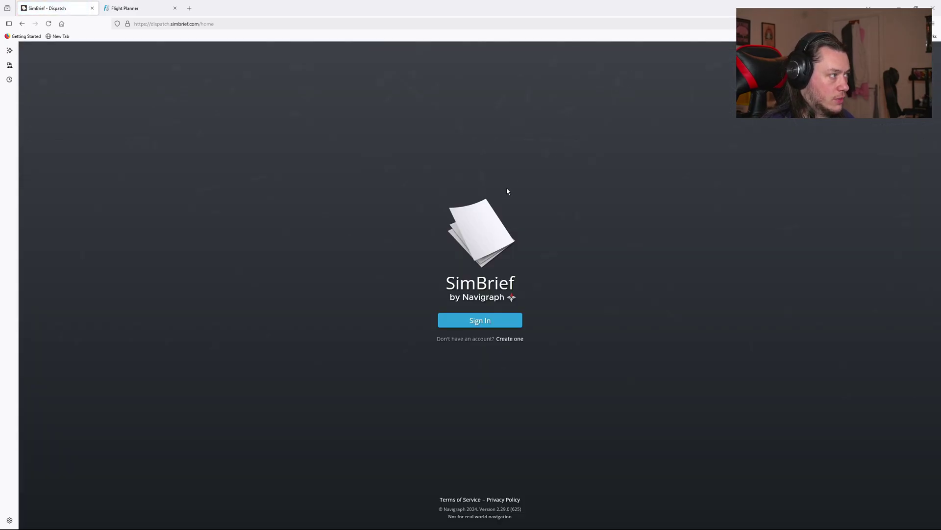
click(480, 321)
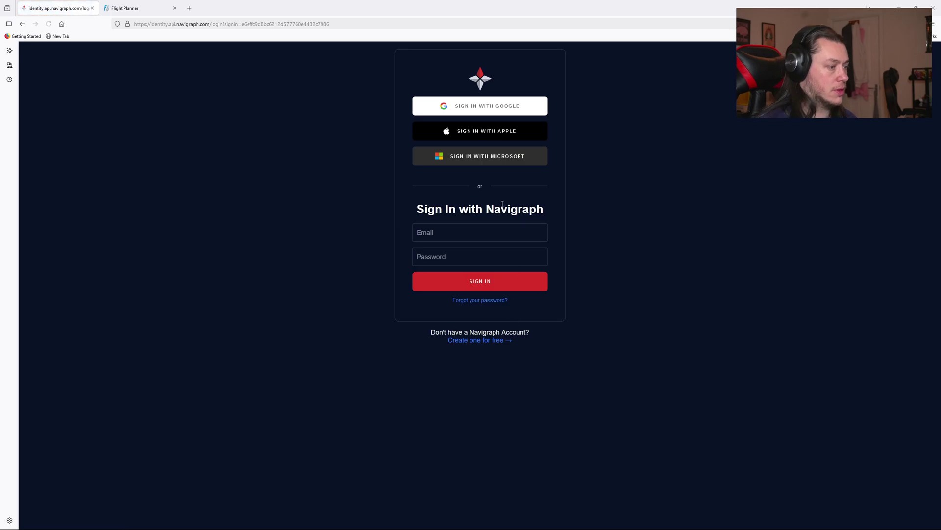
click(478, 233)
click(479, 250)
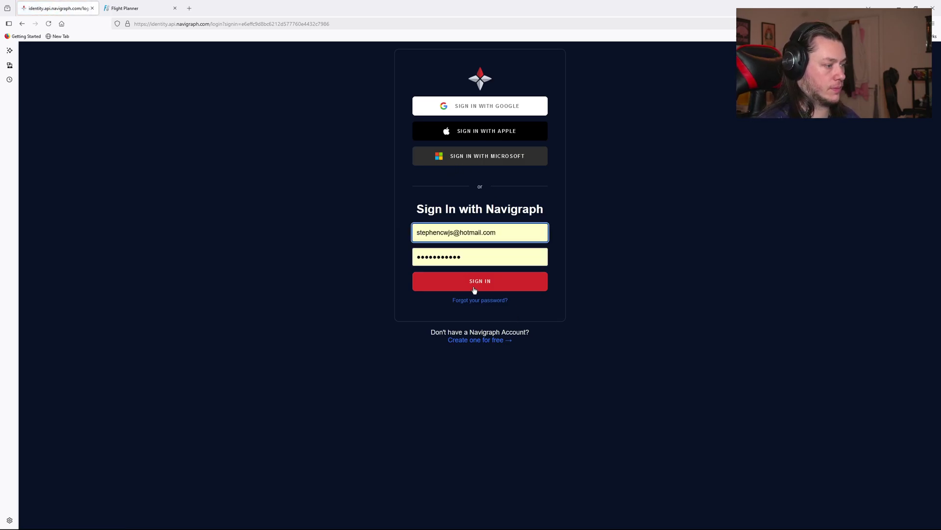
click(483, 287)
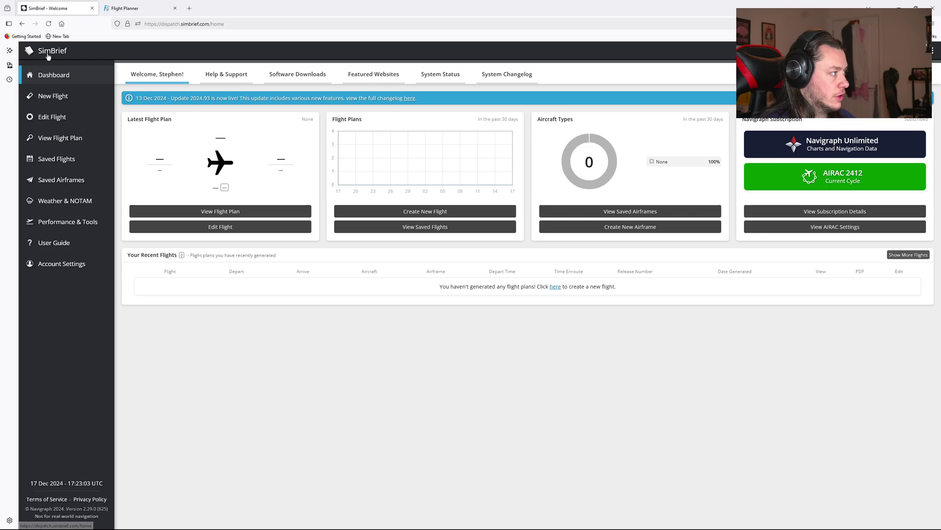
Step: Start a new flight plan and select its departure airport entry
click(67, 74)
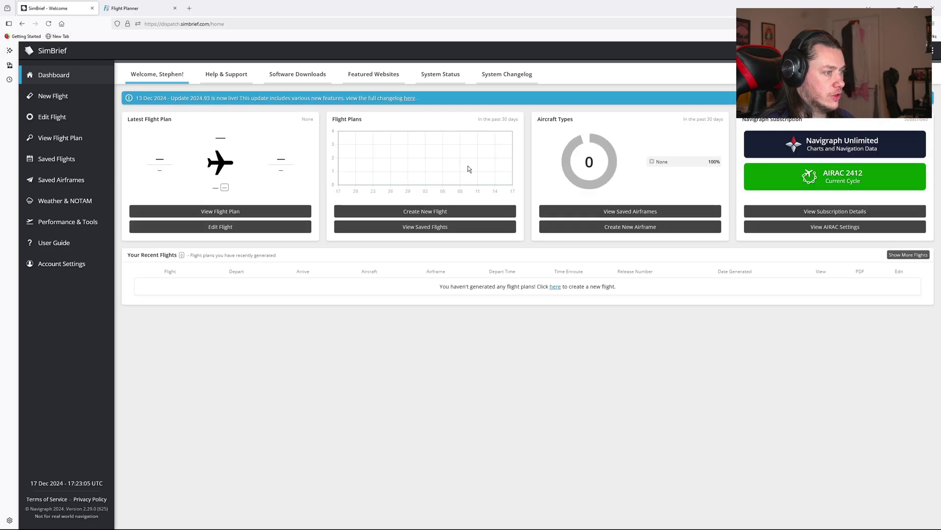
click(54, 98)
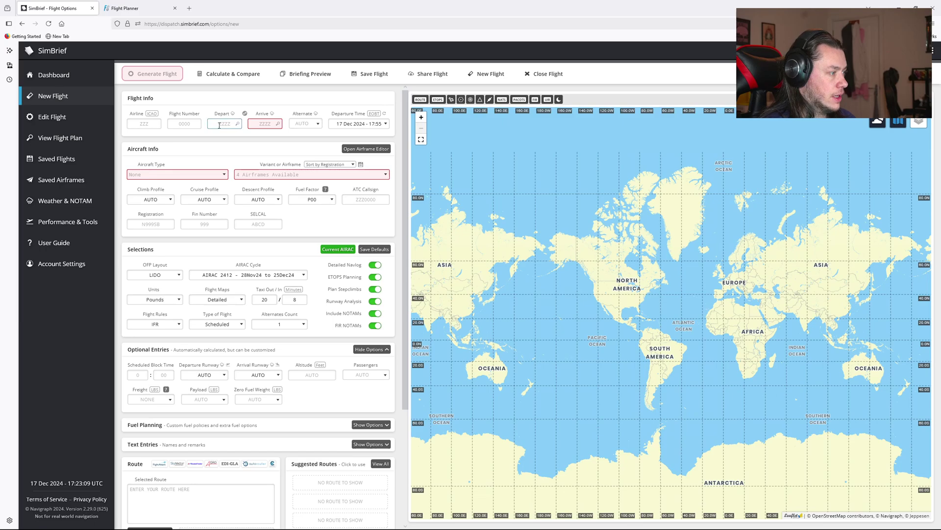
click(219, 122)
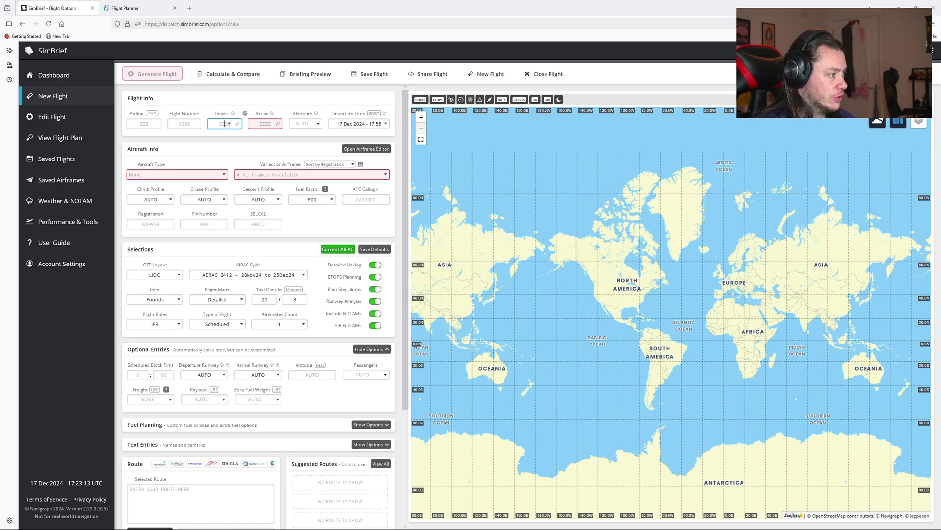
Step: Look up the Los Angeles airport's ICAO code on the web and set the flight's departure to KLAX
click(190, 8)
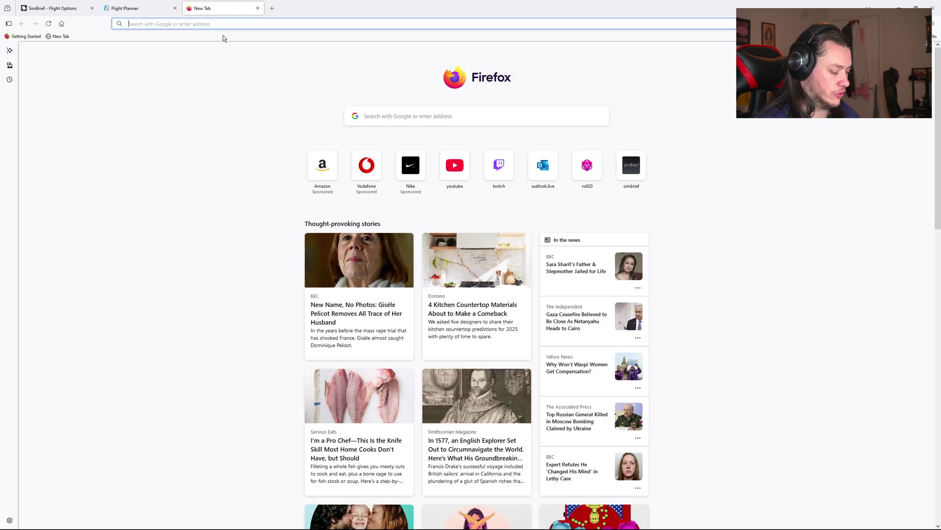
text(los ag)
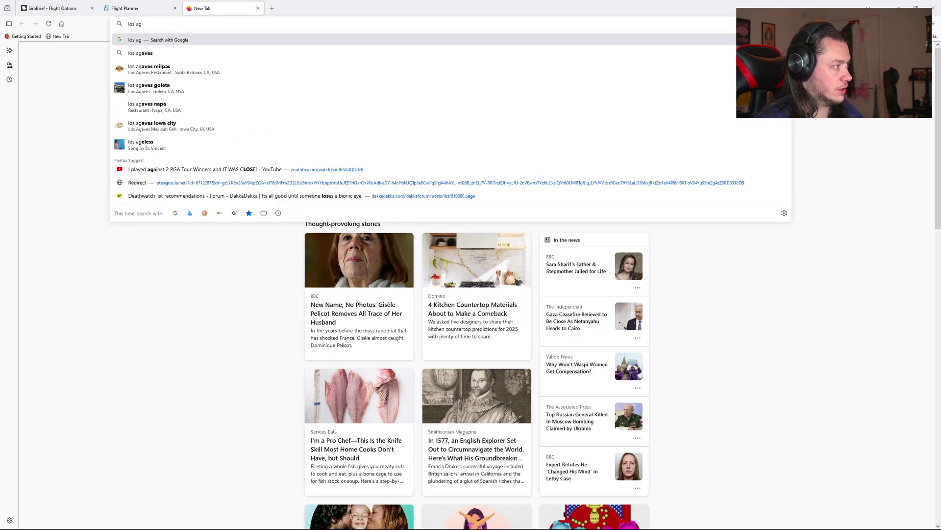
text(ngeles)
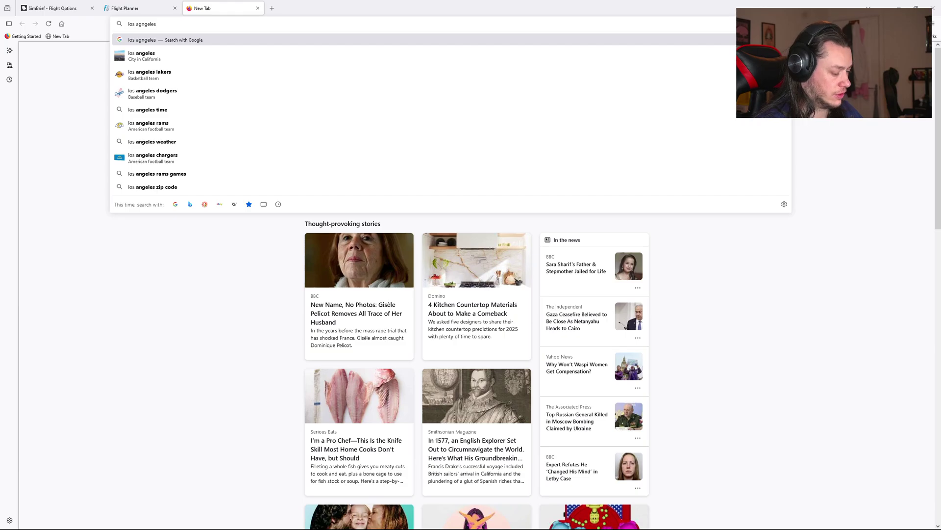
text( icao)
key(Return)
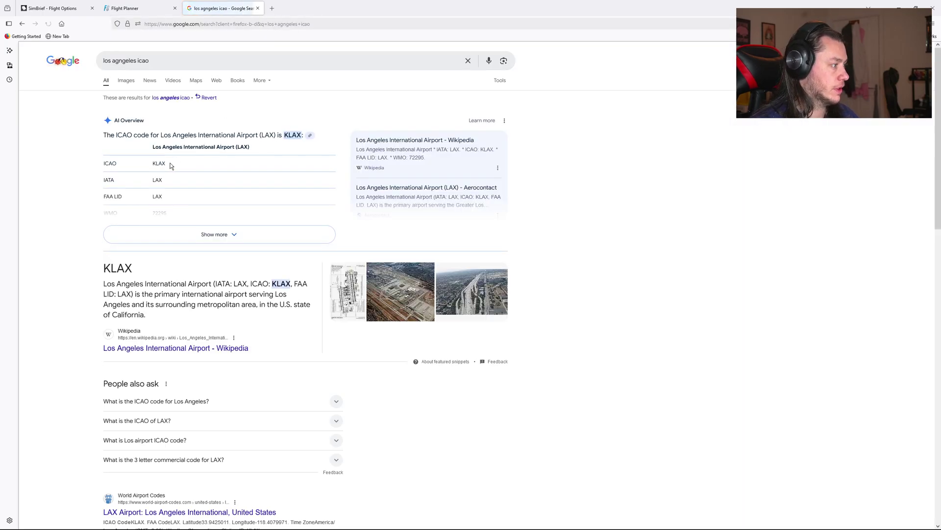
click(51, 8)
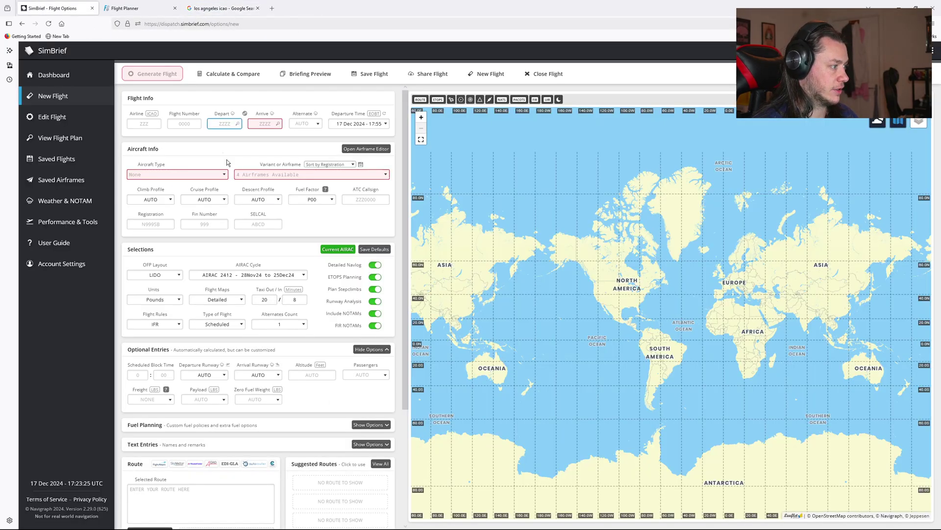
text(KLAX)
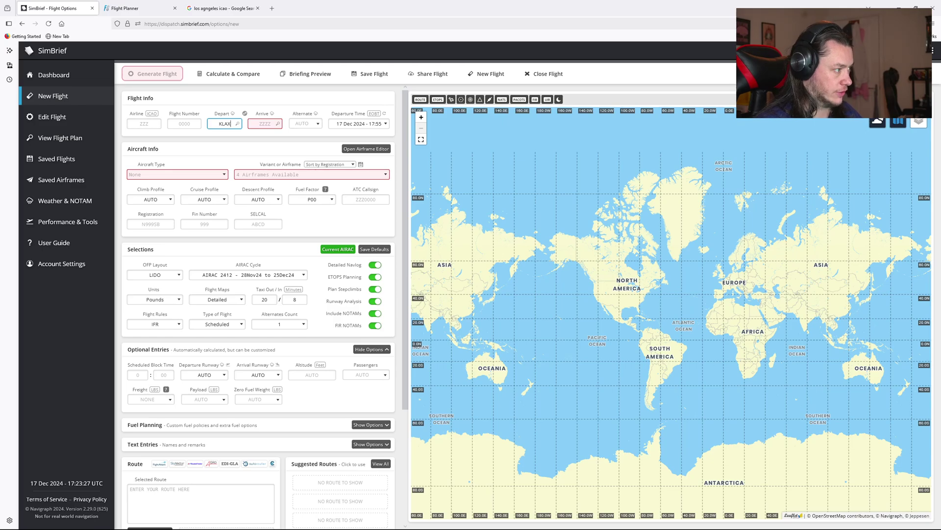
Step: Look up Denver airport's ICAO code on the web and set the flight's arrival to KDEN
click(218, 8)
drag(150, 61, 94, 62)
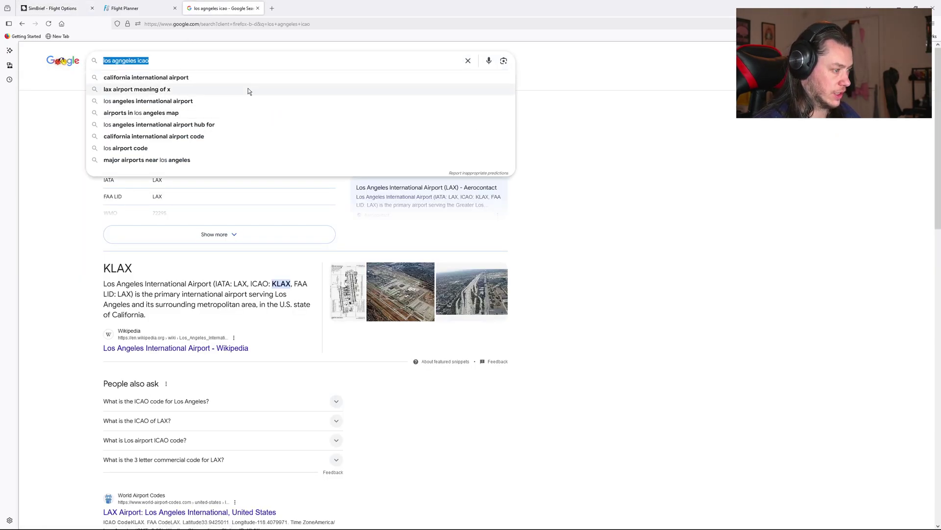
text(denver icao)
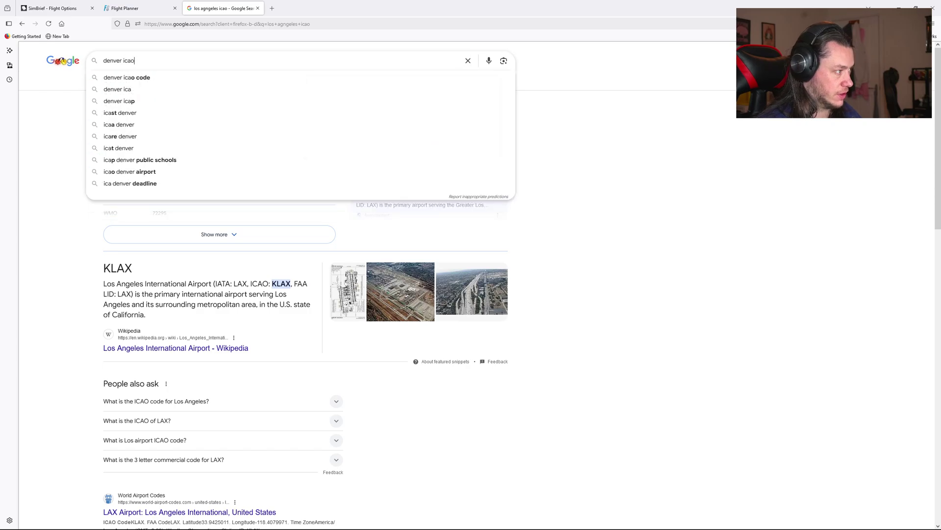
key(Return)
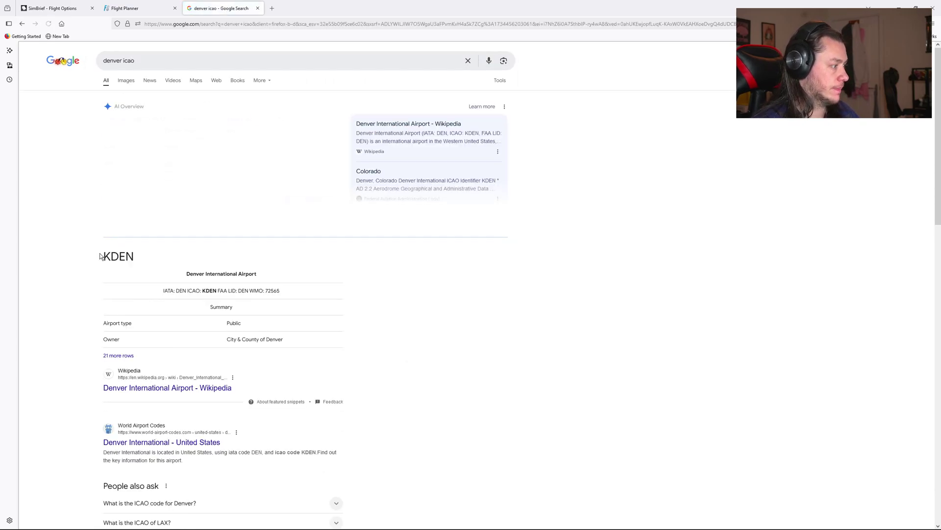
click(48, 9)
click(265, 124)
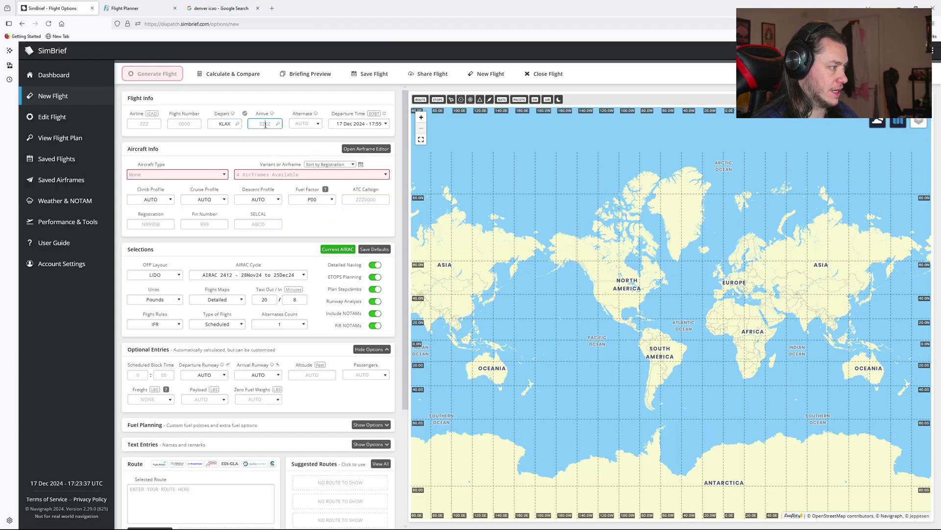
text(KDEN)
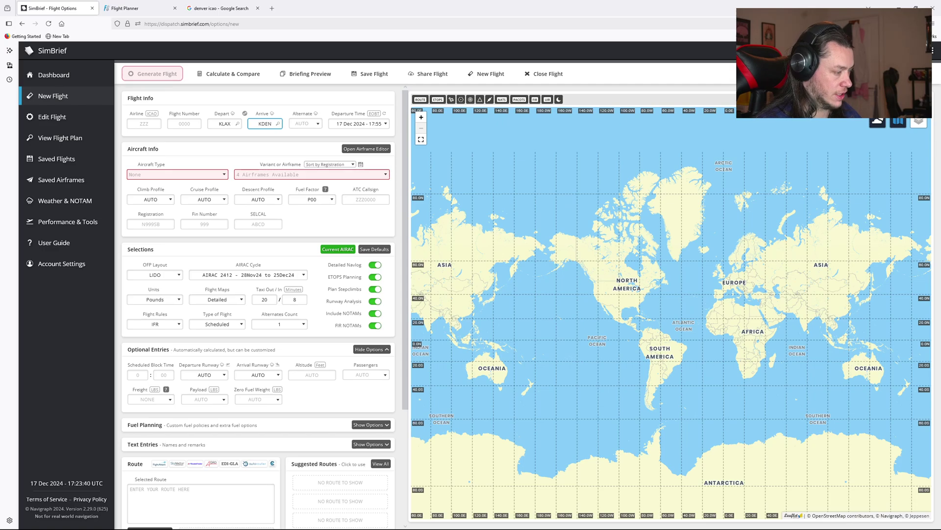
Step: Choose TBM9 - TBM 900 as the aircraft type for the flight
click(223, 174)
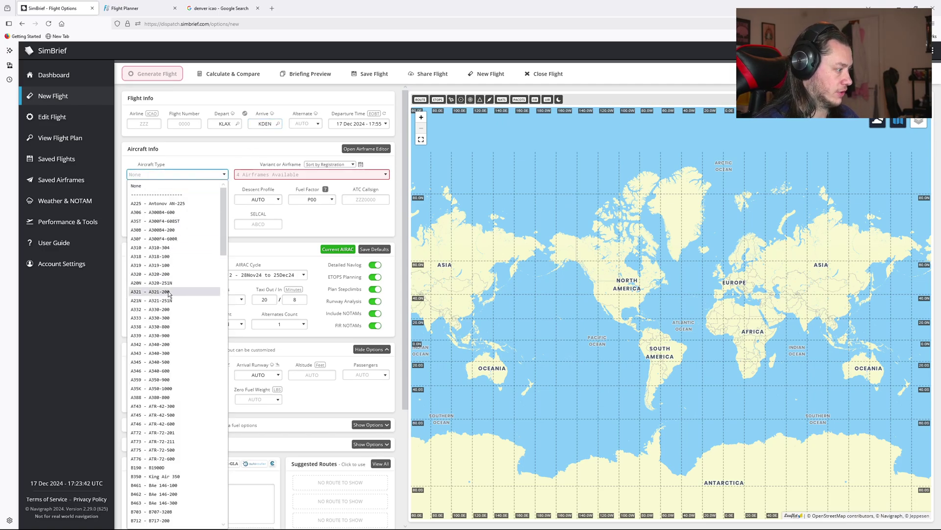
scroll(177, 348, down, 10)
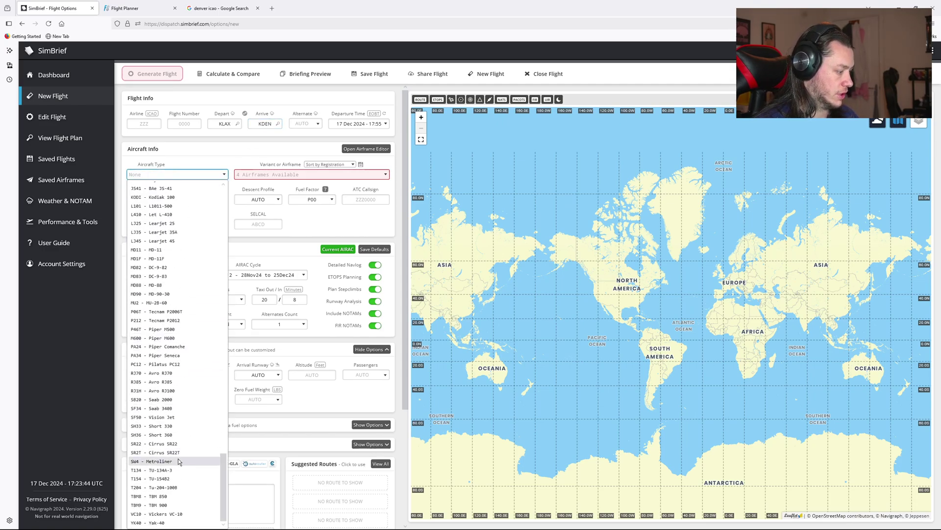
click(156, 505)
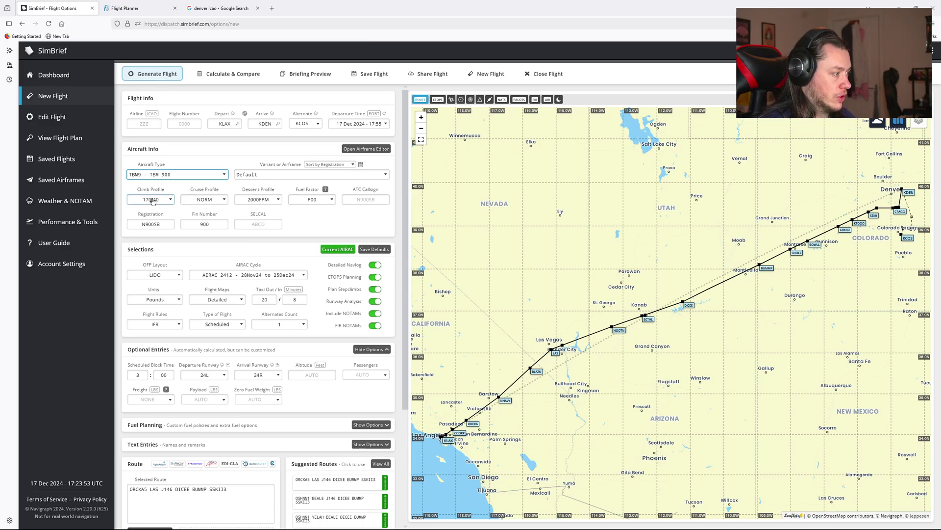
Step: Check the descent profile setting and choose LIDO as the OFP layout
click(259, 199)
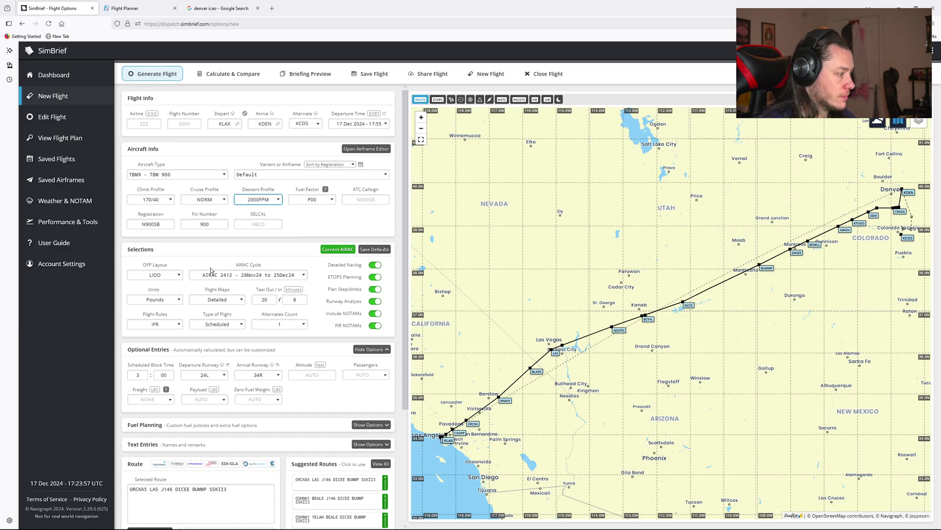
click(164, 275)
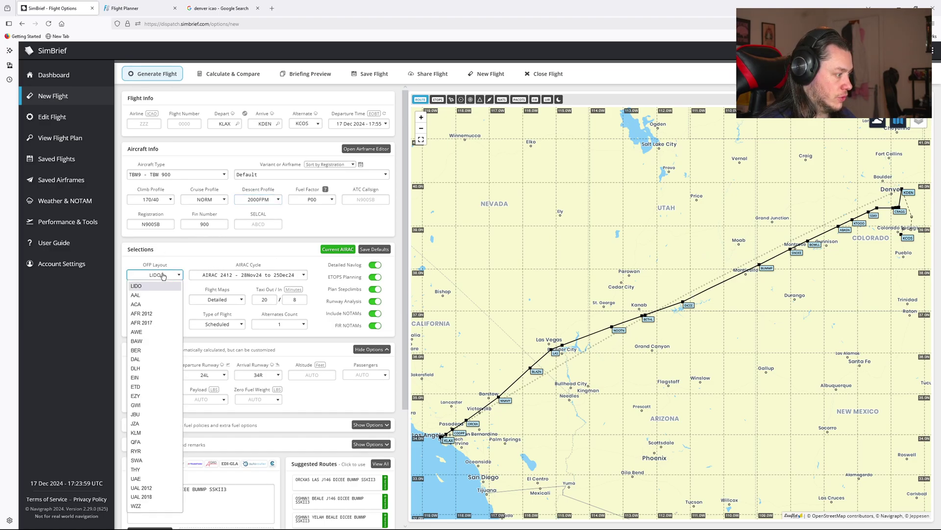
click(140, 289)
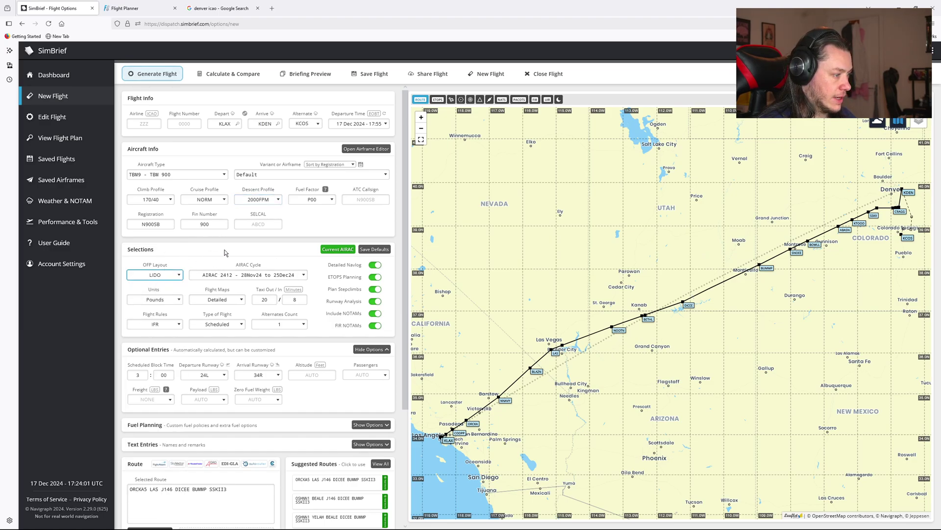
Step: Review the optional entries and highlight the full route string in the selected route
scroll(289, 284, down, 3)
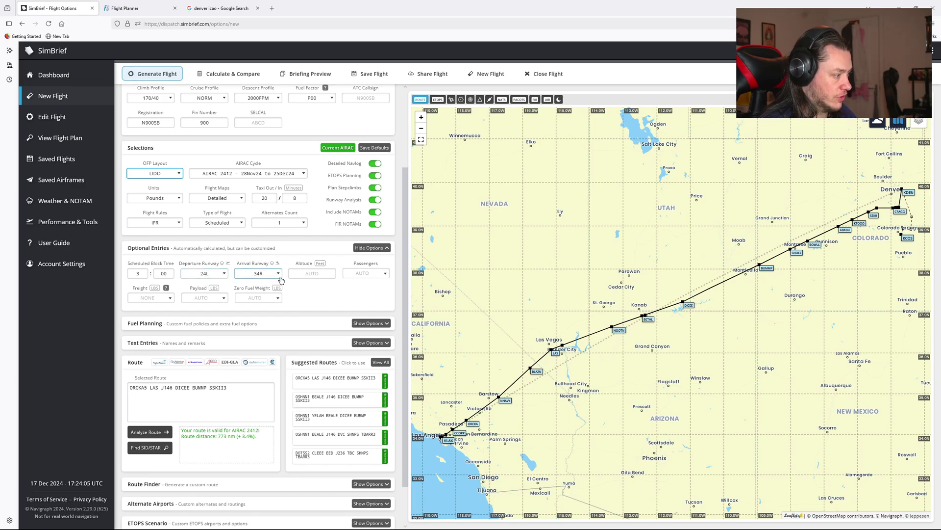
scroll(331, 302, down, 1)
drag(132, 341, 228, 342)
click(227, 342)
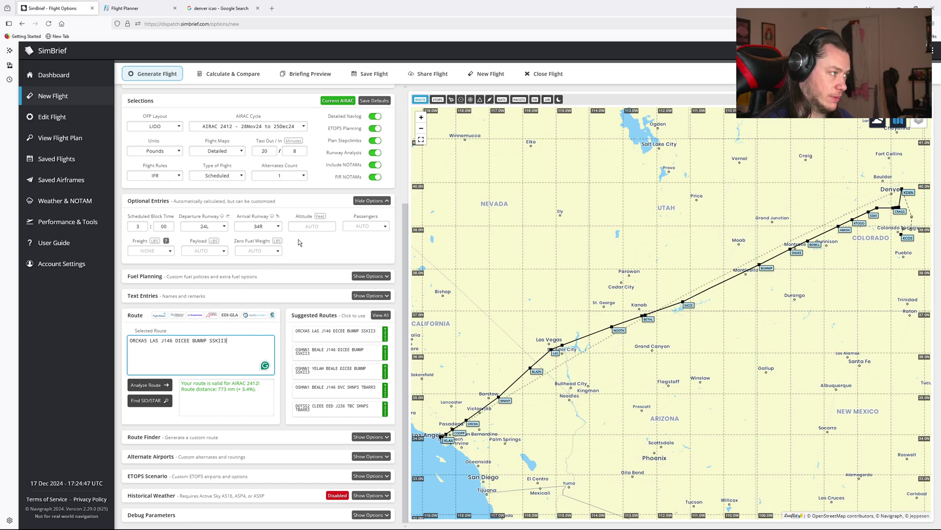
Step: Preview the flight briefing and examine its planned fuel, alternate and routing sections
click(300, 75)
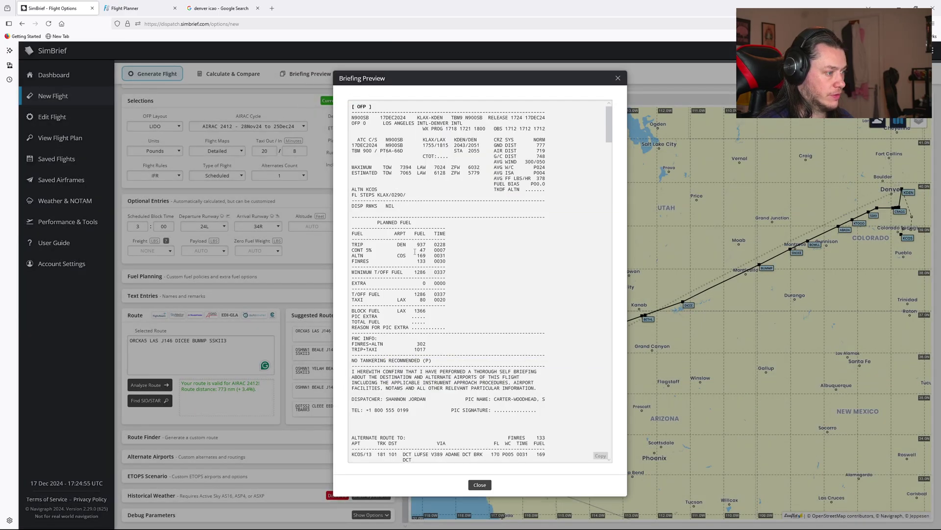
scroll(473, 265, down, 4)
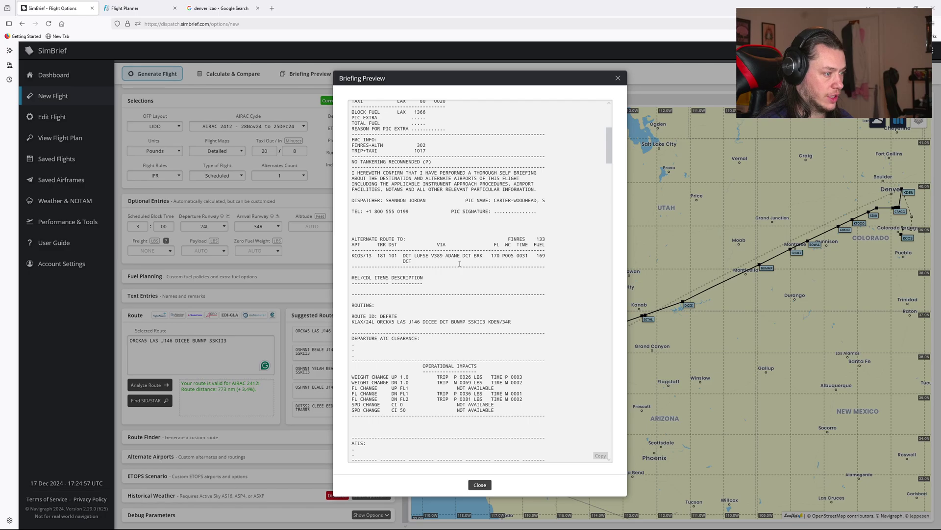
scroll(459, 264, up, 4)
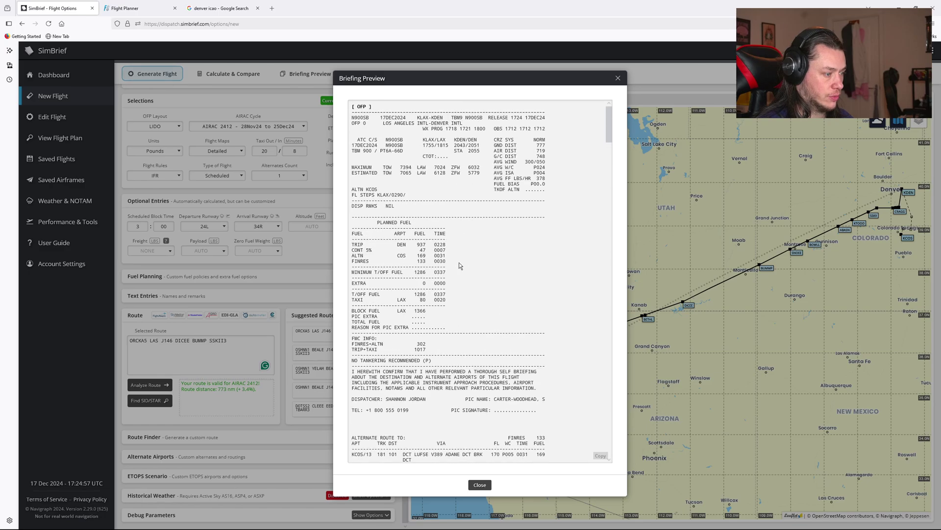
Step: Switch to the Microsoft Flight Simulator 2024 Flight Planner and sign in with the Xbox account
click(137, 11)
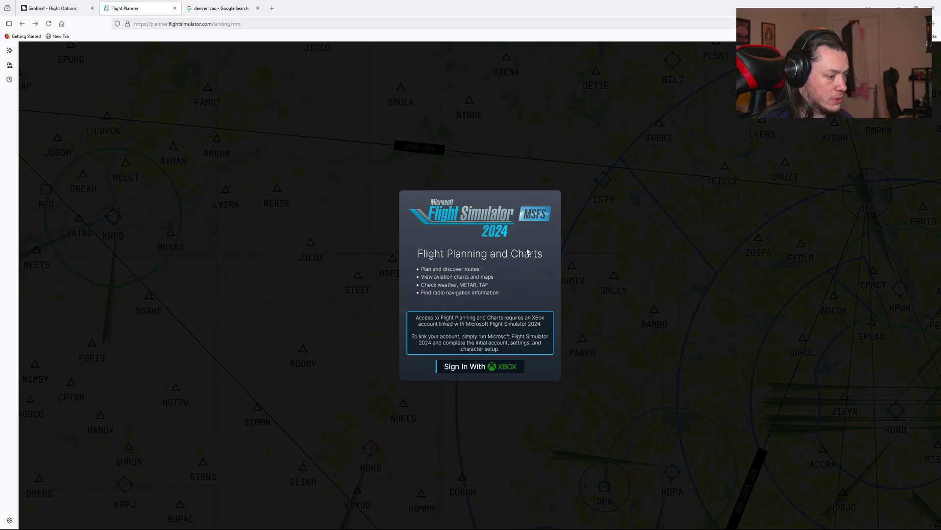
click(456, 370)
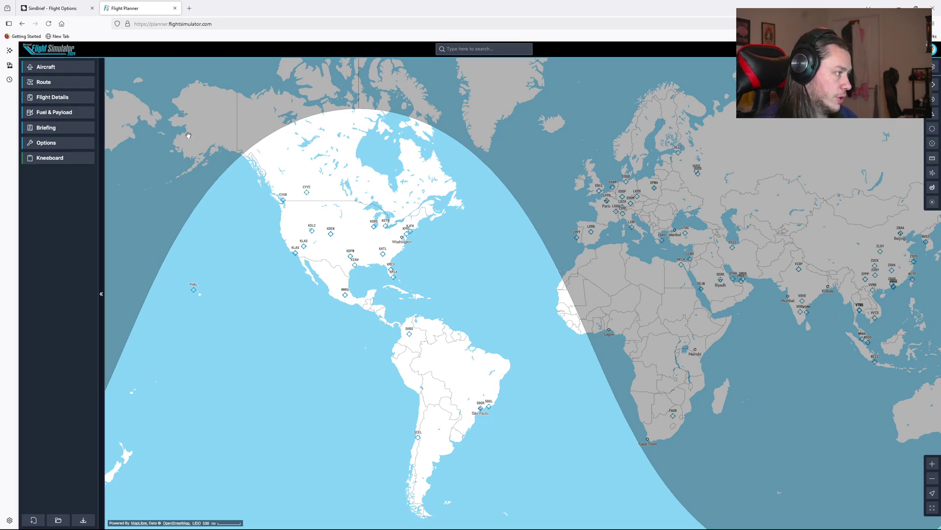
Step: Search the planner's aircraft list for "tbm" and select the TBM 930
click(56, 67)
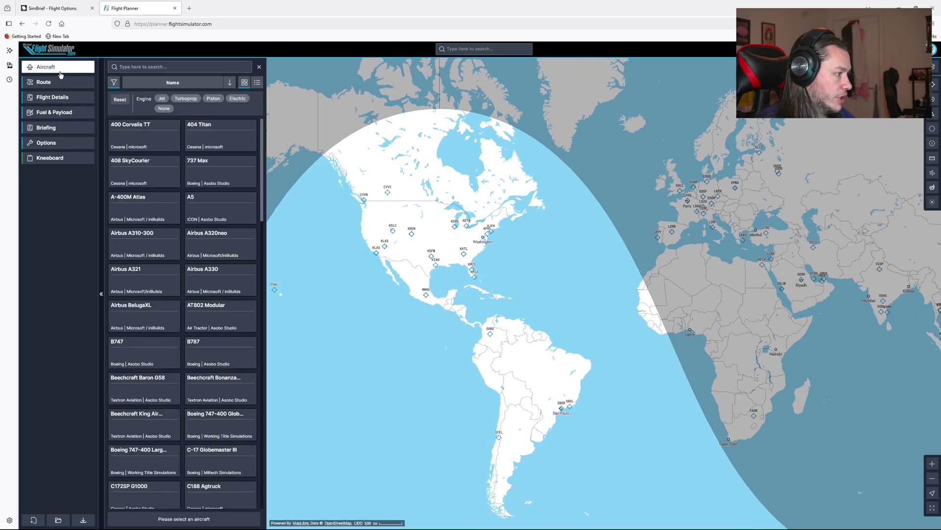
scroll(154, 174, down, 10)
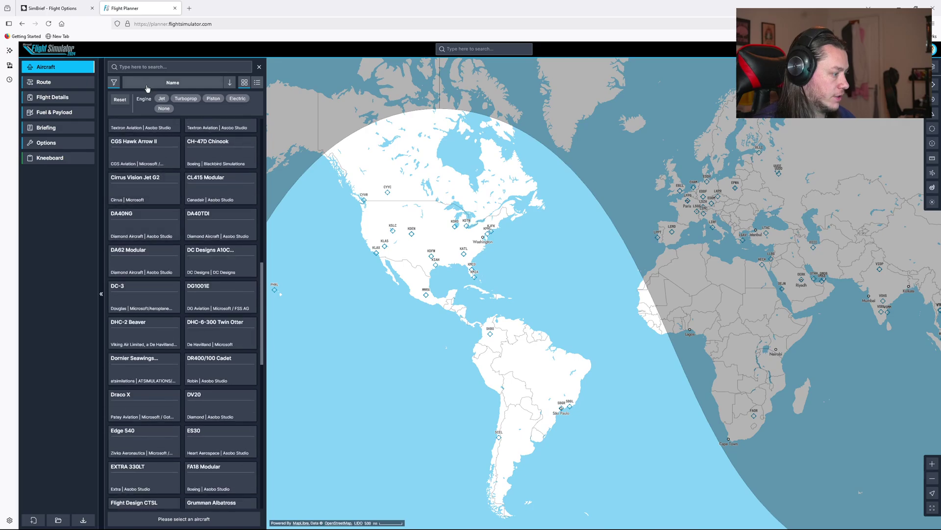
click(169, 66)
text(tbm)
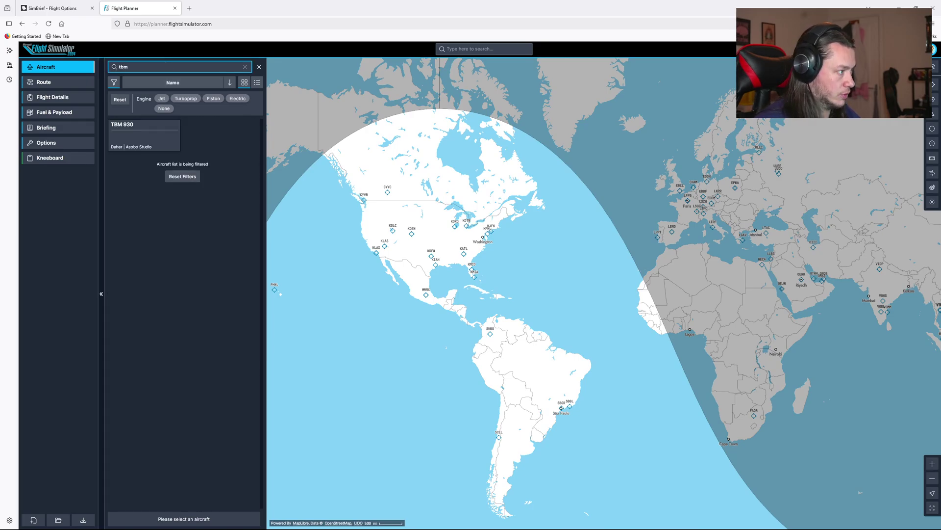
click(142, 133)
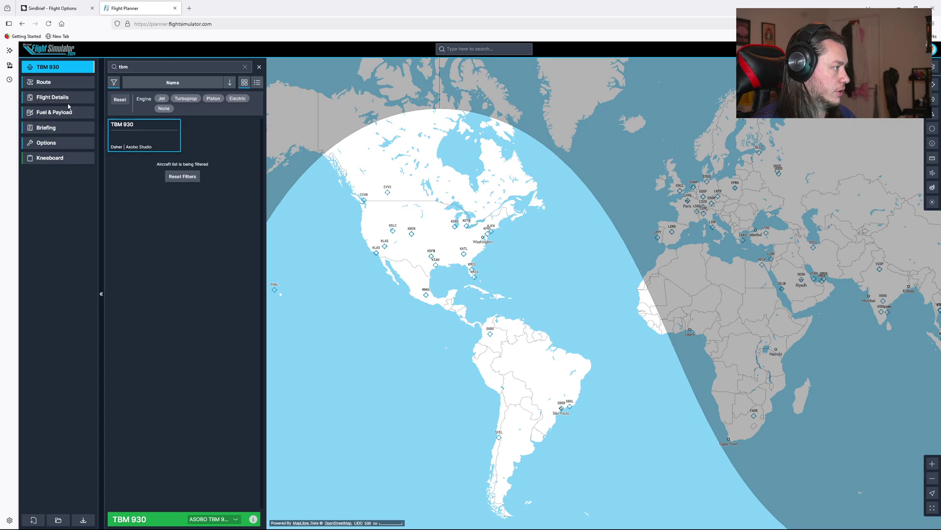
Step: Look through the planner's route, flight details, fuel and payload, briefing and kneeboard sections
click(59, 82)
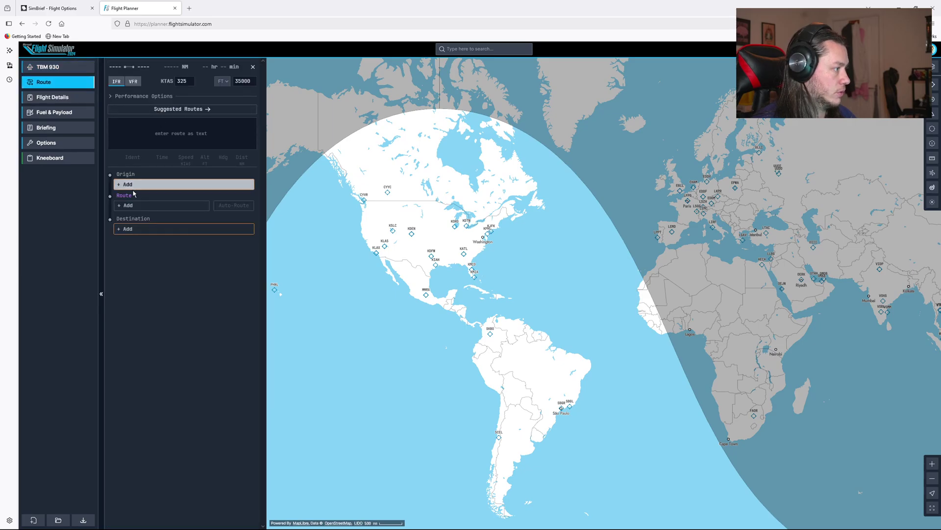
click(63, 101)
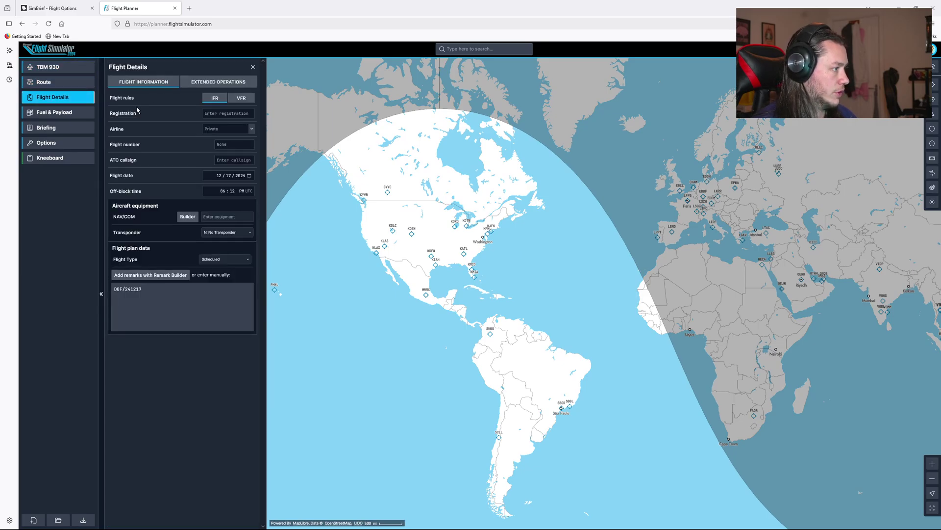
click(54, 112)
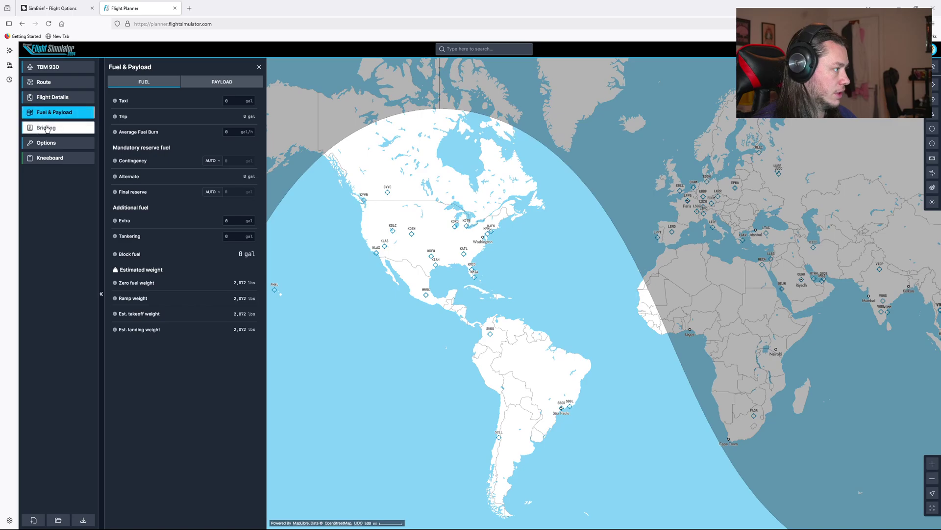
click(59, 129)
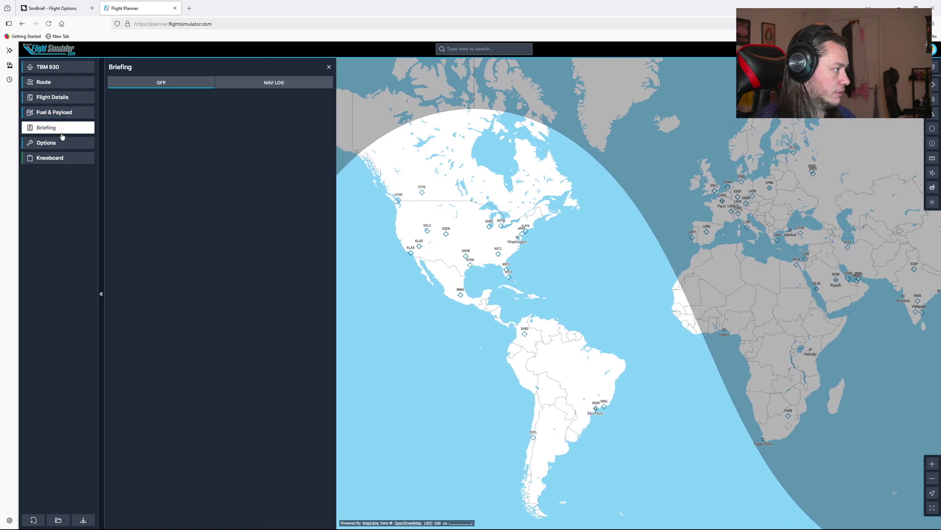
click(56, 157)
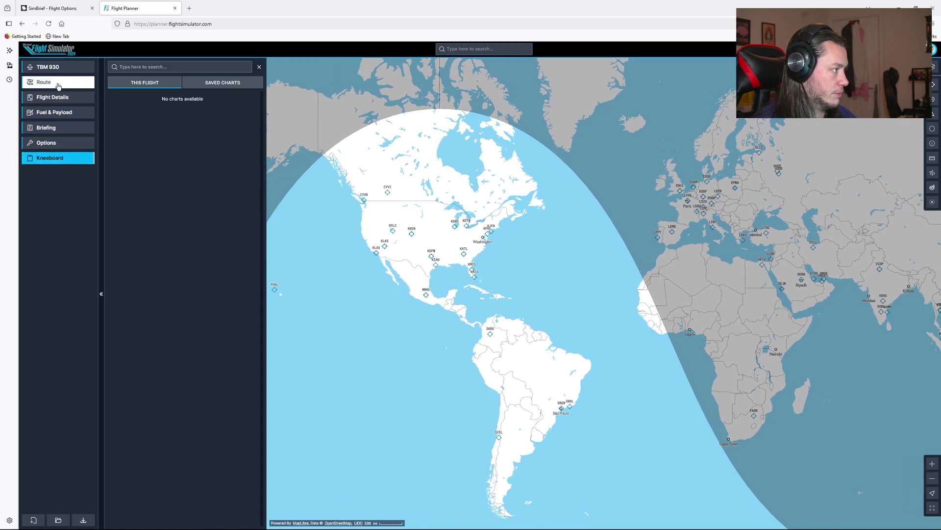
Step: Set the route's origin to KLAX (Los Angeles Intl) and its destination to KDEN (Denver Intl)
click(50, 84)
click(144, 184)
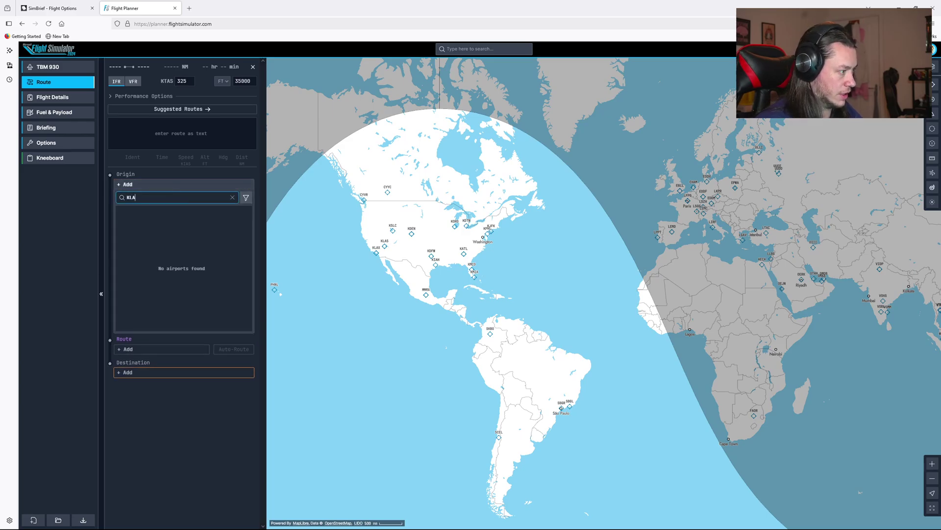
text(X)
click(179, 220)
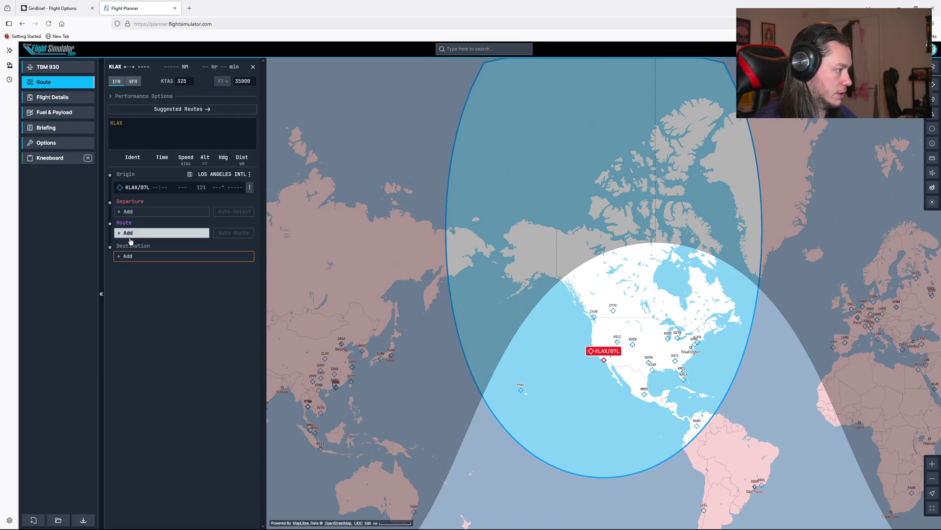
click(132, 258)
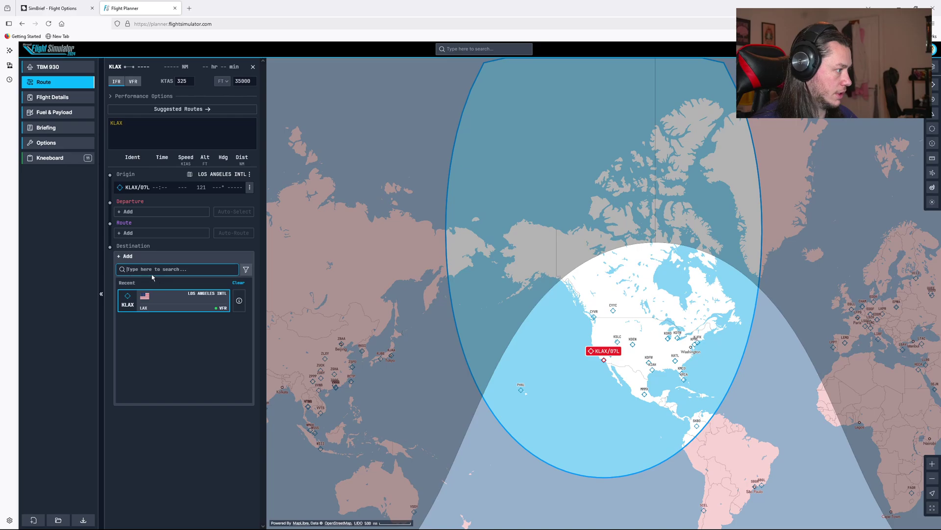
text(KDEN)
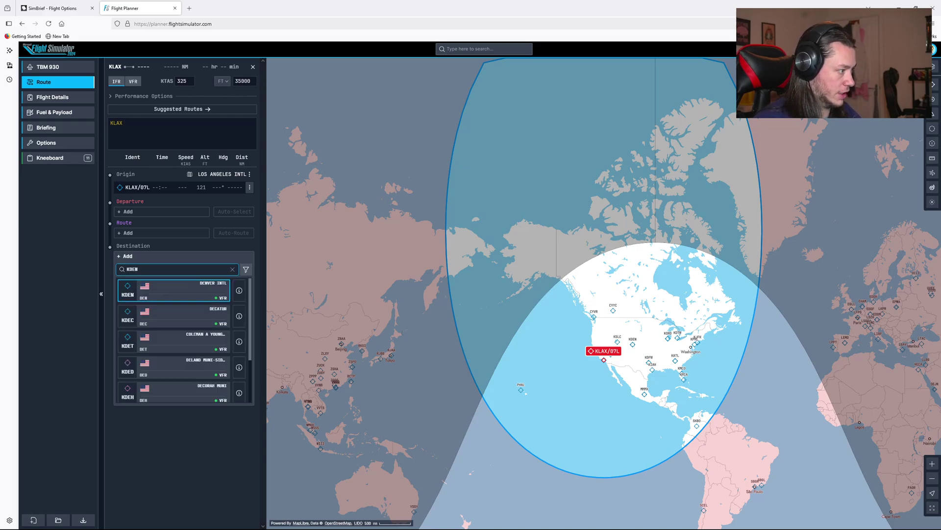
click(164, 294)
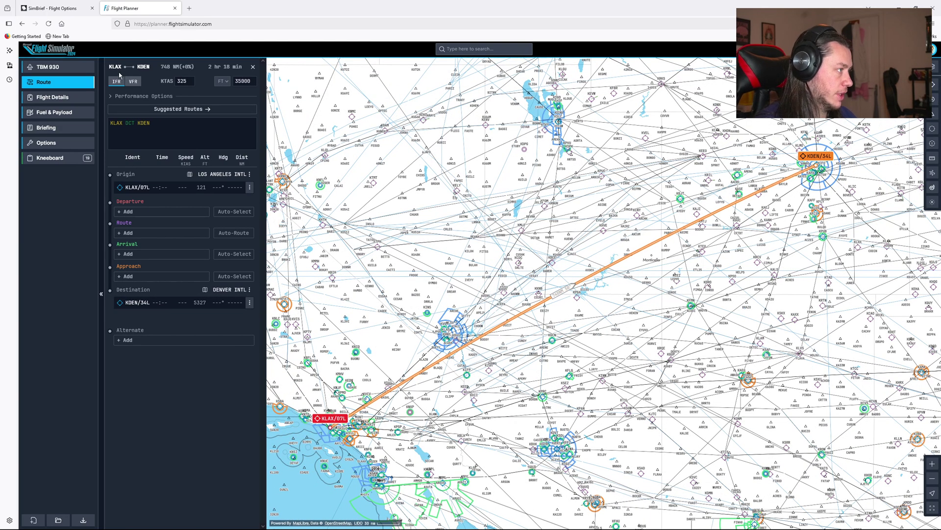
Step: Check the departure runway and route in SimBrief, and choose runway 24L with the ORCKA5 instrument departure in the Flight Planner
click(54, 8)
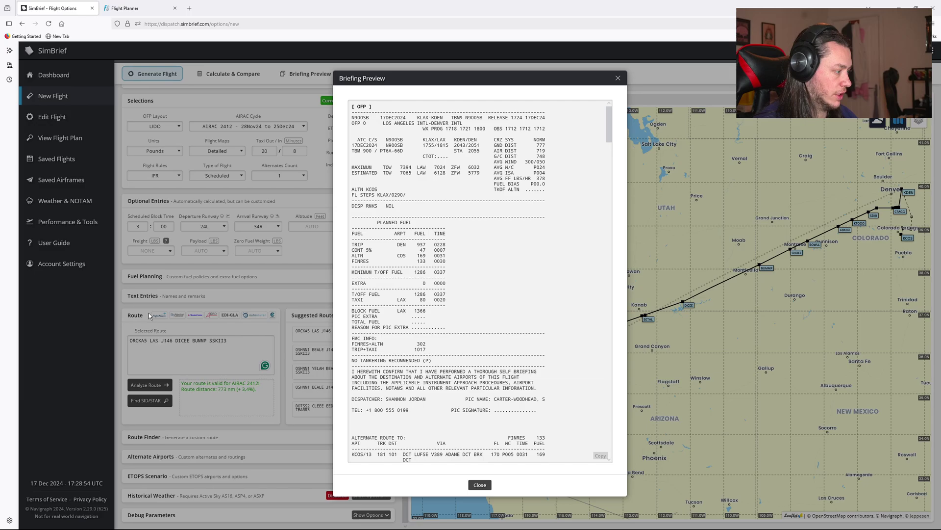
click(137, 8)
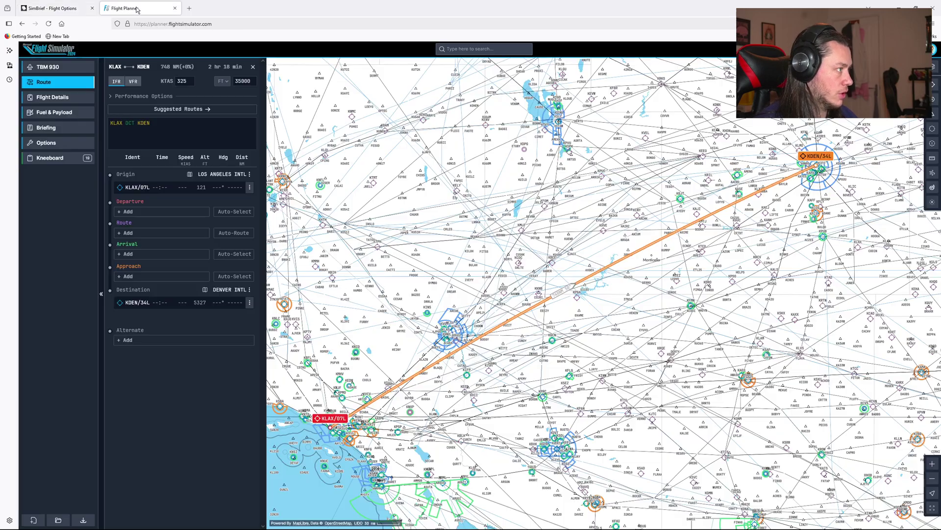
click(149, 213)
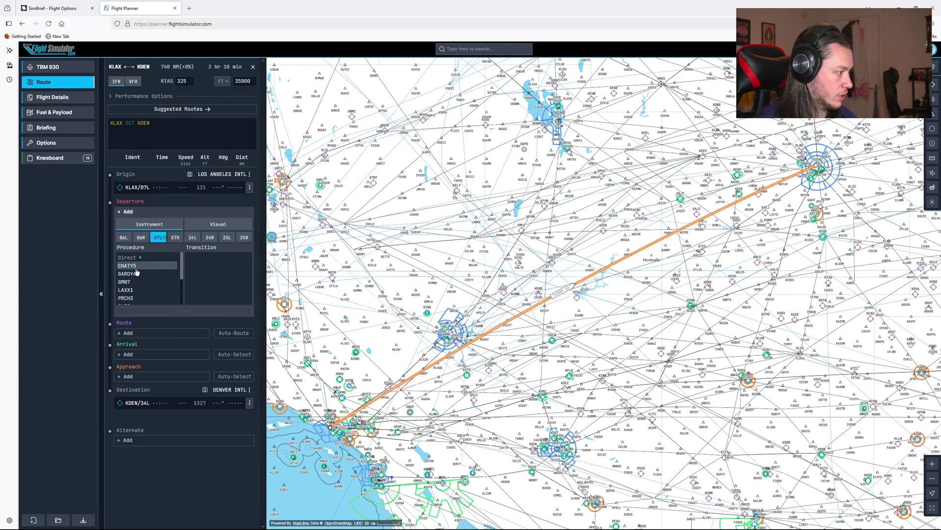
click(61, 8)
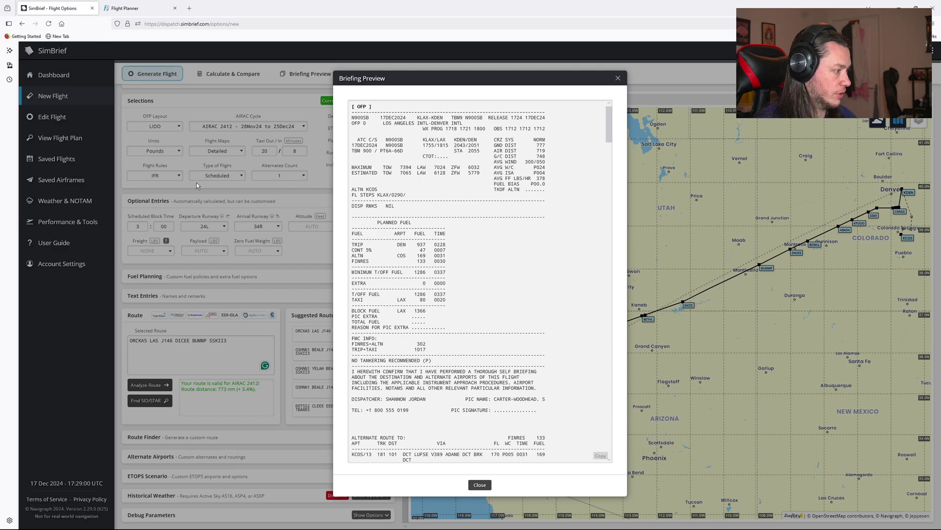
click(135, 8)
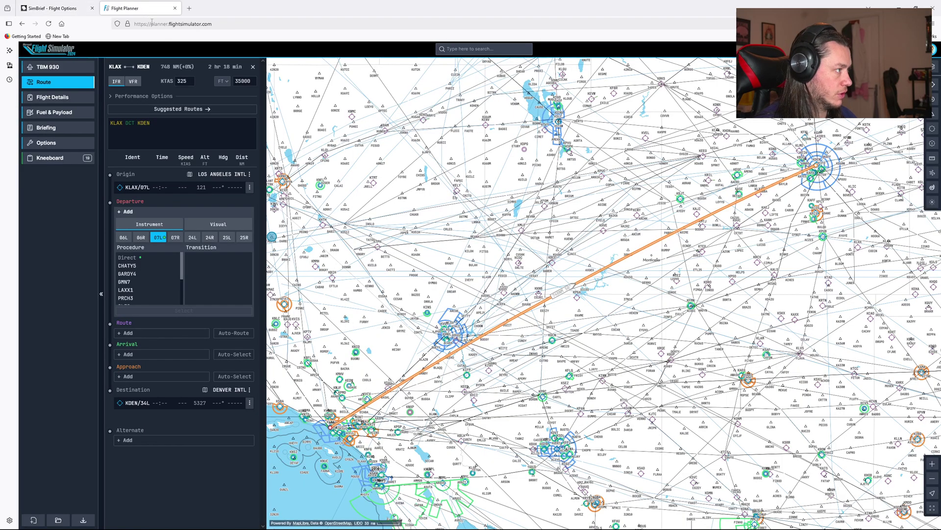
click(192, 239)
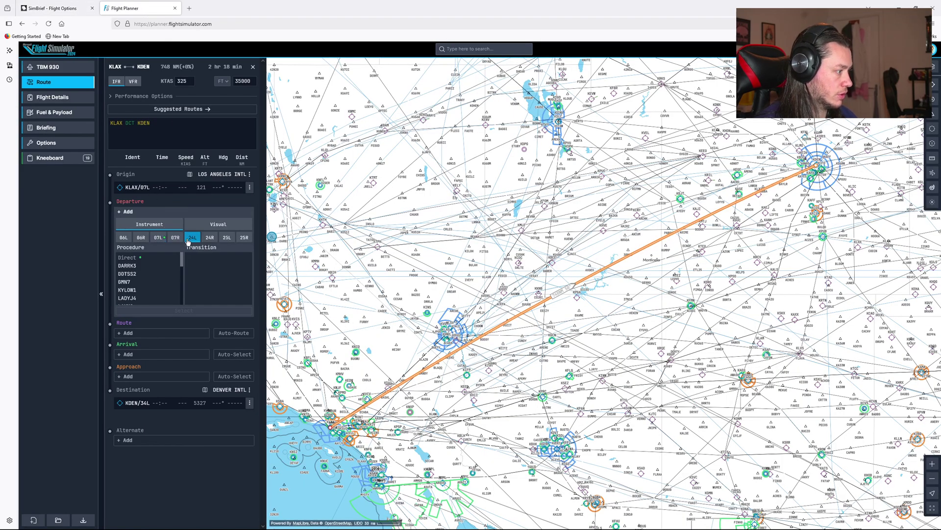
scroll(149, 270, down, 3)
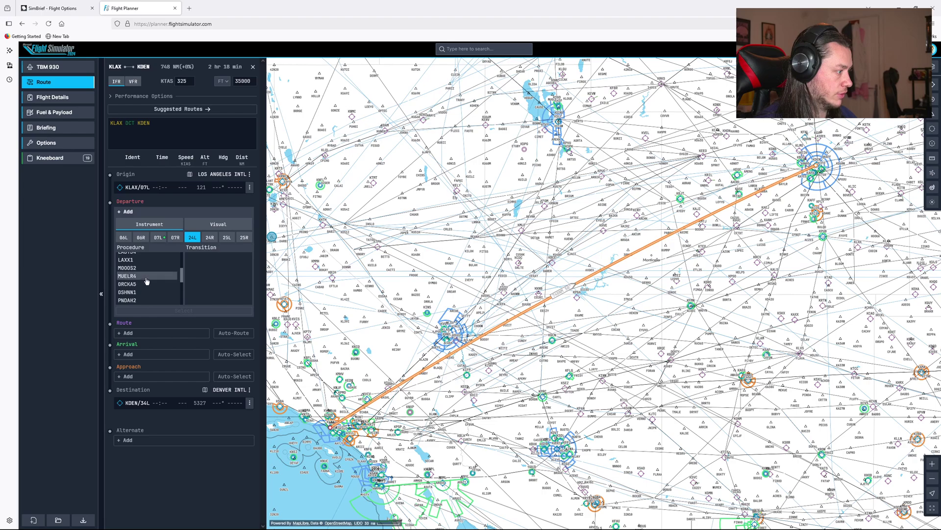
click(129, 285)
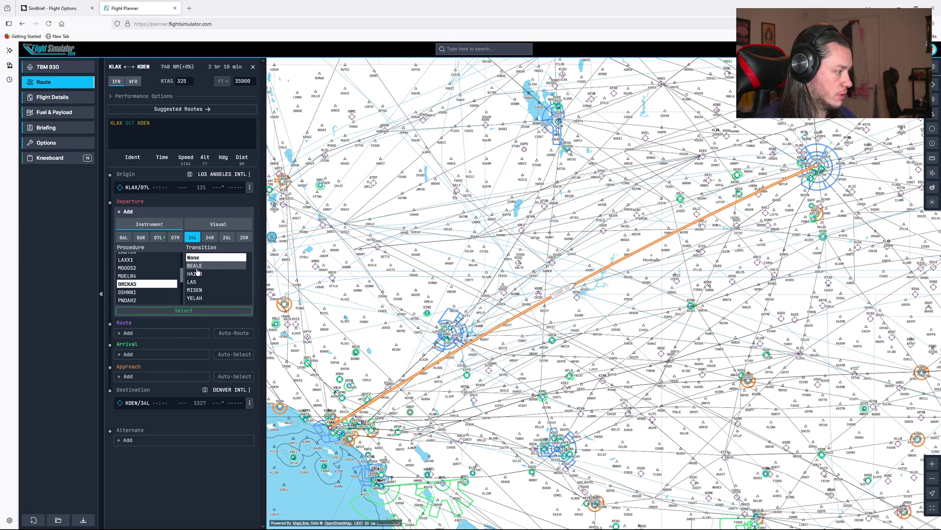
Step: Check the SimBrief route, apply the ORCKA5 departure with the LAS transition in the Flight Planner, and accept origin runway 24L
click(54, 9)
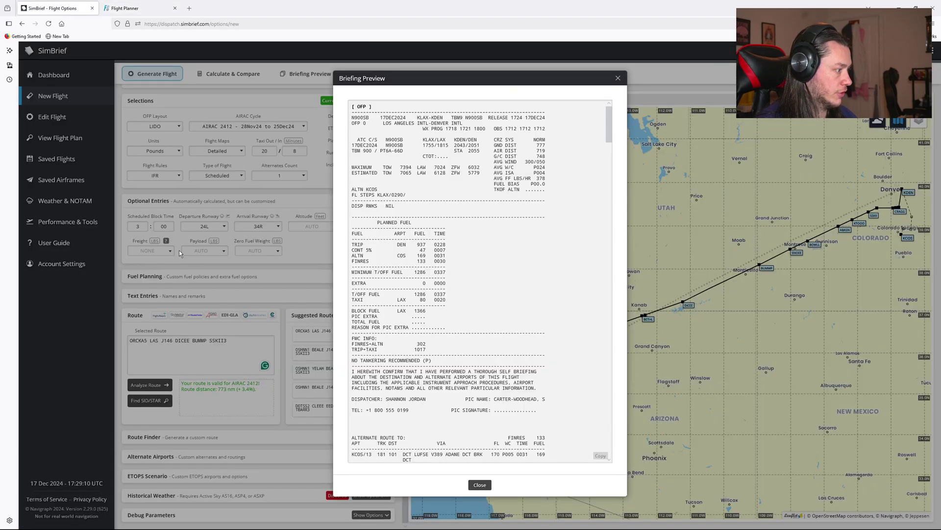
click(126, 8)
click(215, 281)
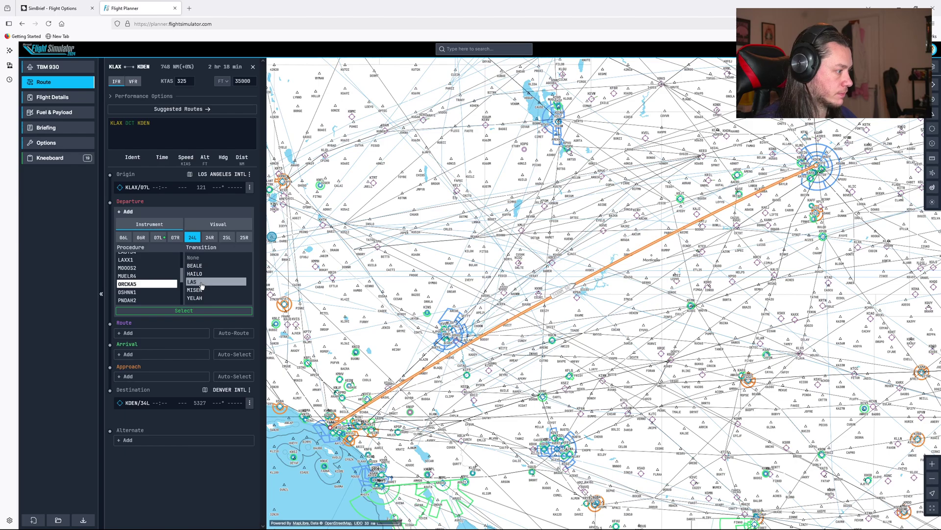
click(185, 311)
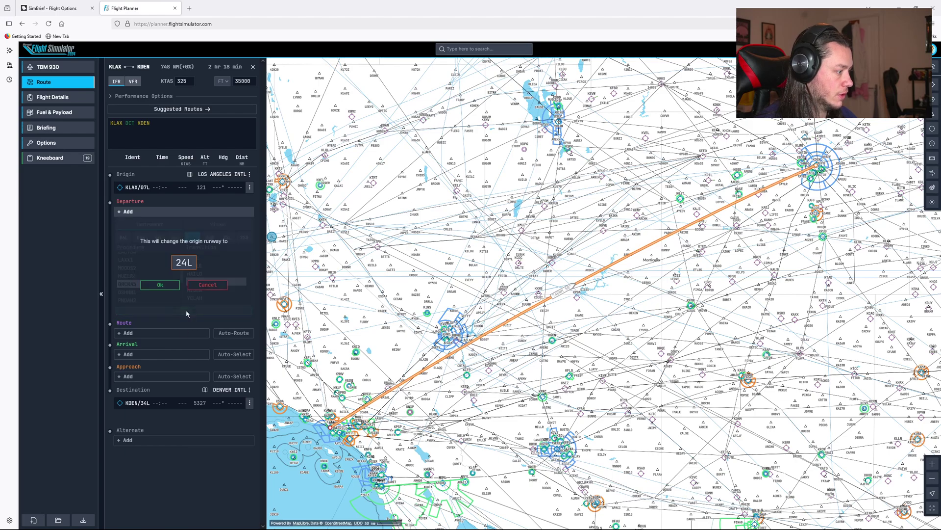
click(161, 285)
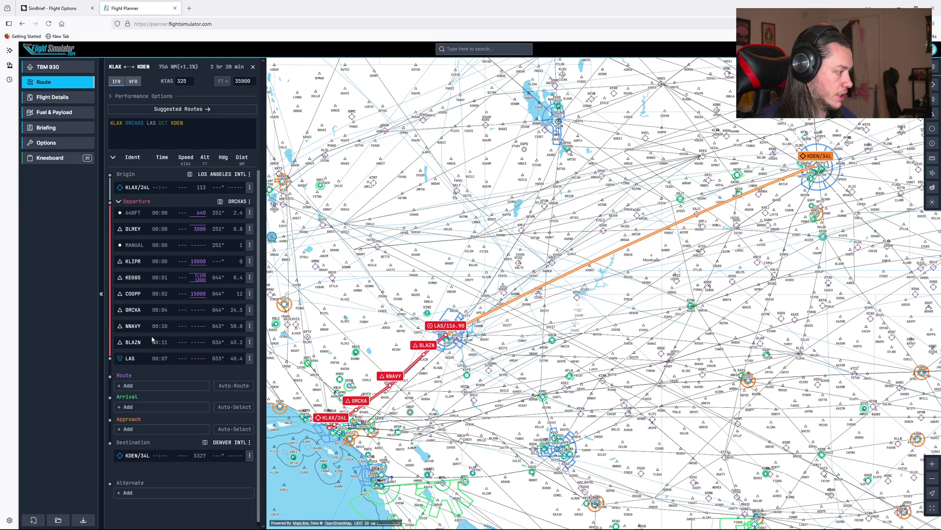
Step: Check the arrival data in SimBrief, add the ILS 34R approach without a transition in the Flight Planner, and accept destination runway 34R
click(54, 9)
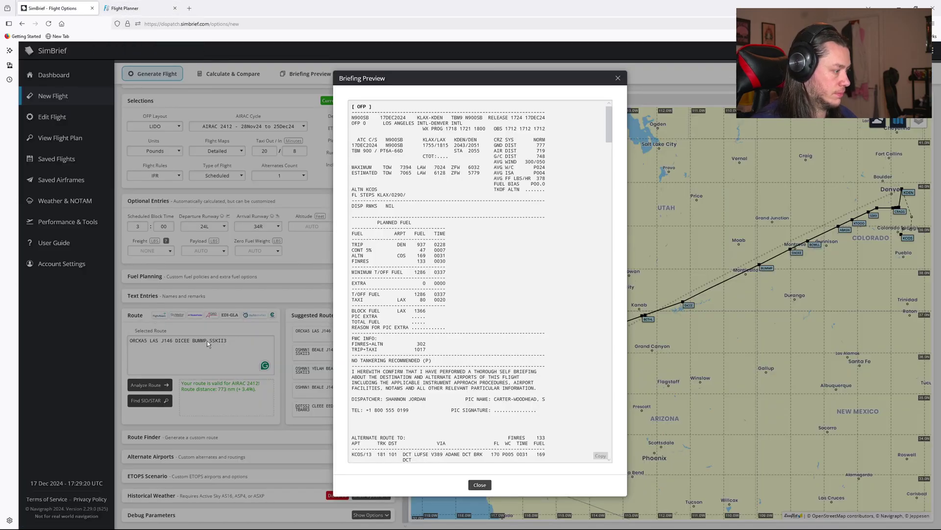
click(125, 8)
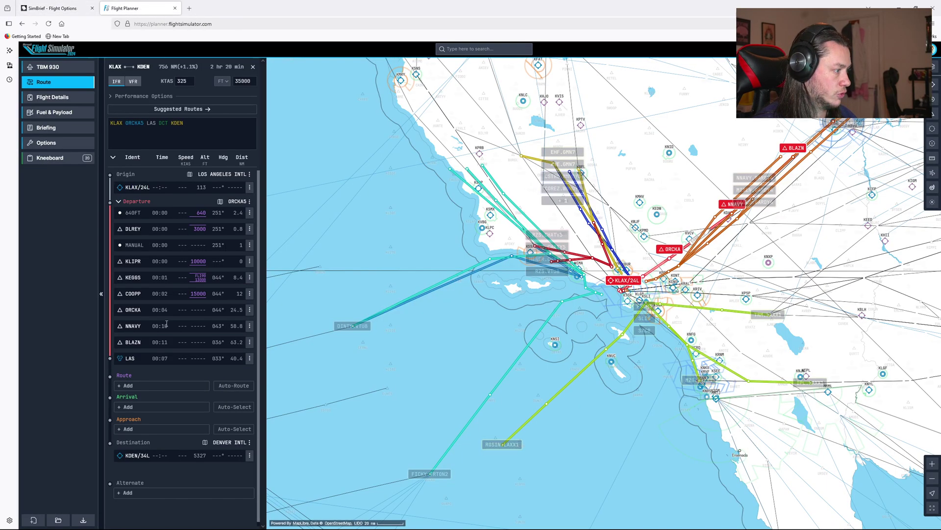
click(157, 429)
scroll(166, 393, down, 3)
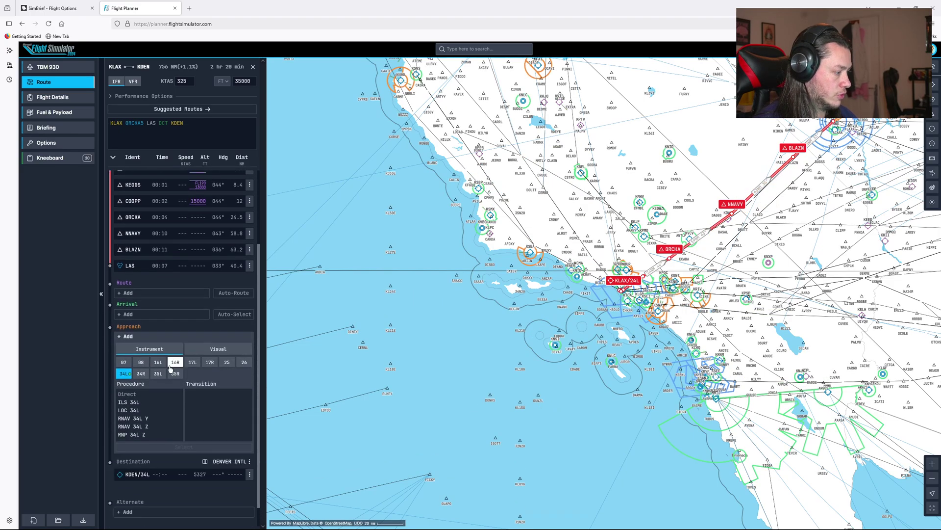
click(140, 374)
scroll(150, 422, down, 1)
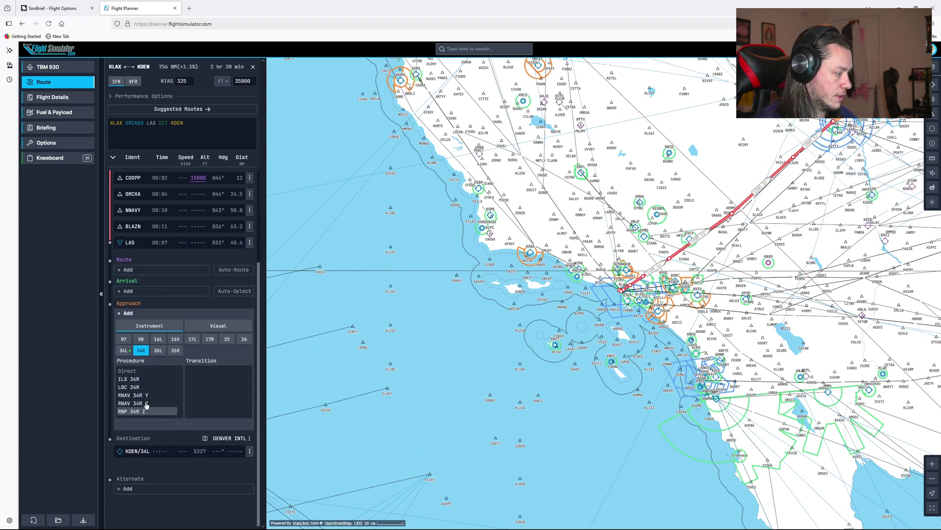
click(135, 378)
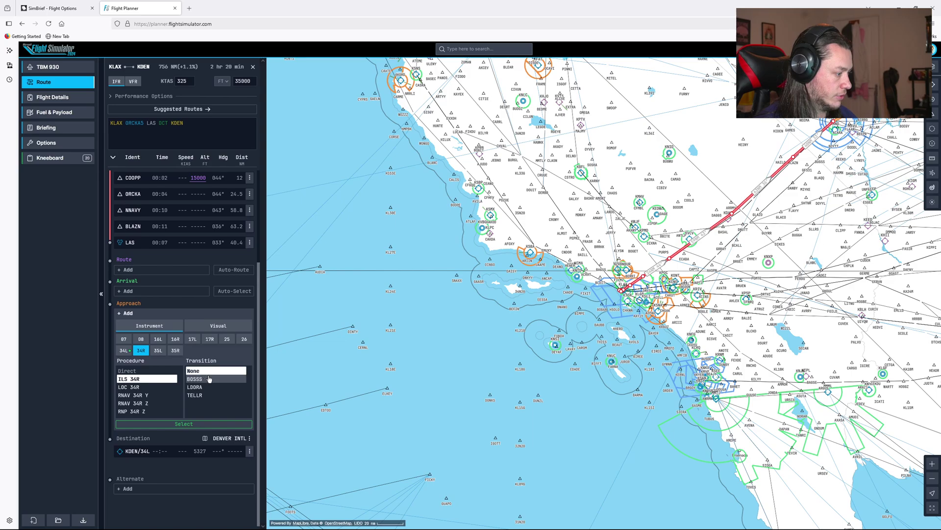
click(184, 423)
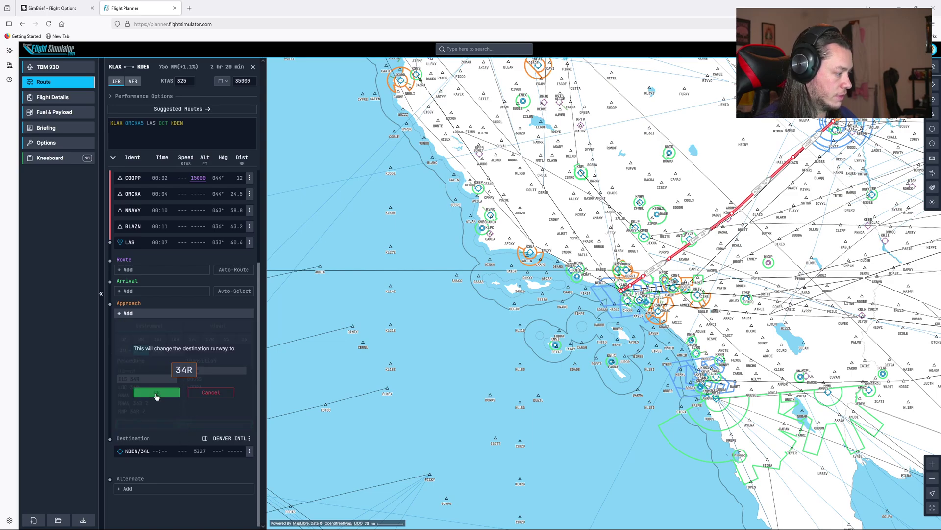
click(157, 394)
Step: Add the SSKII3 arrival for runway 34R at Denver without a transition
click(131, 389)
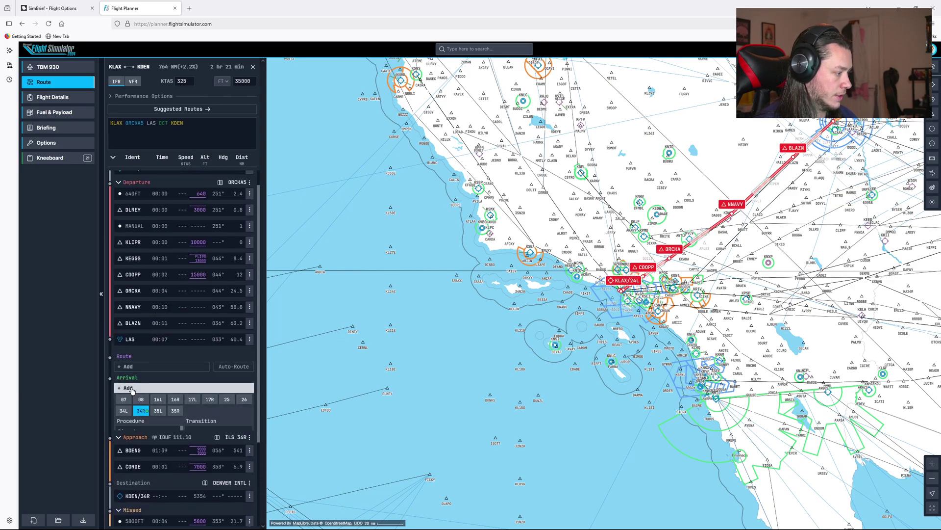
scroll(150, 456, down, 3)
scroll(149, 456, down, 3)
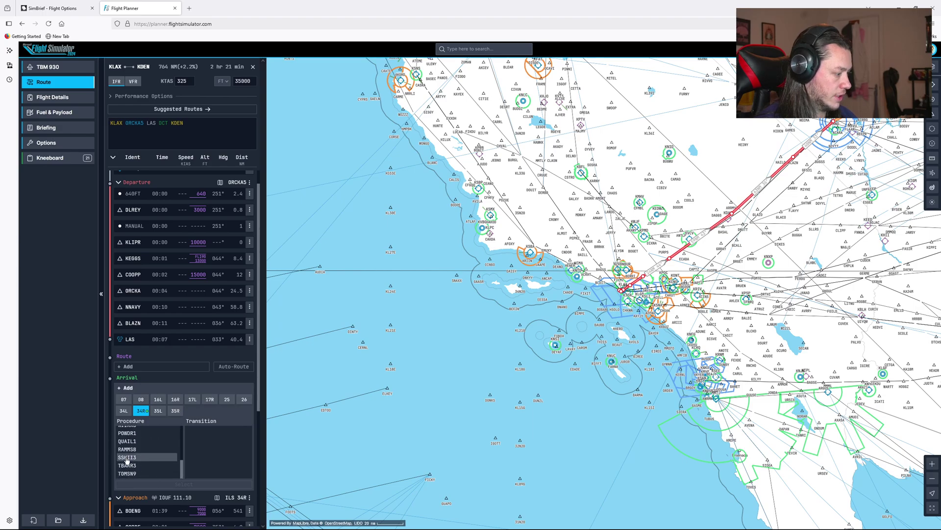
click(127, 457)
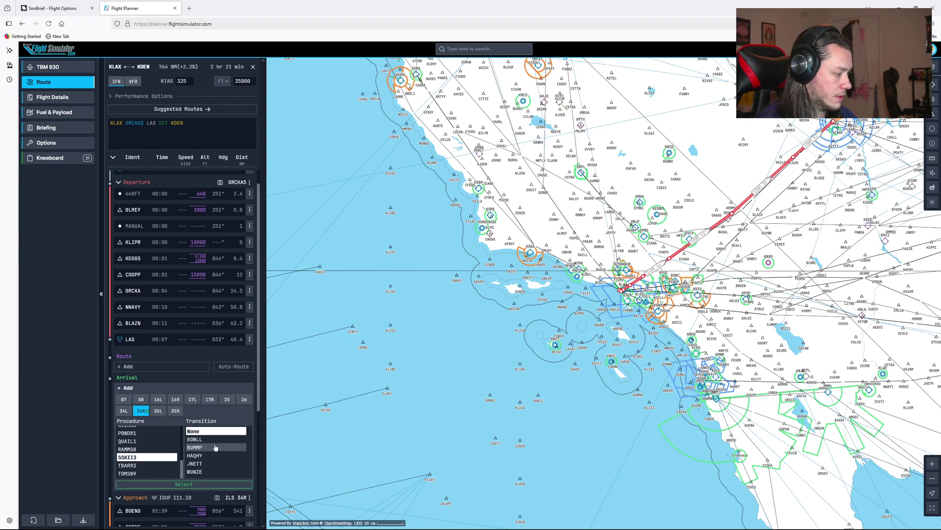
scroll(215, 447, down, 1)
click(201, 439)
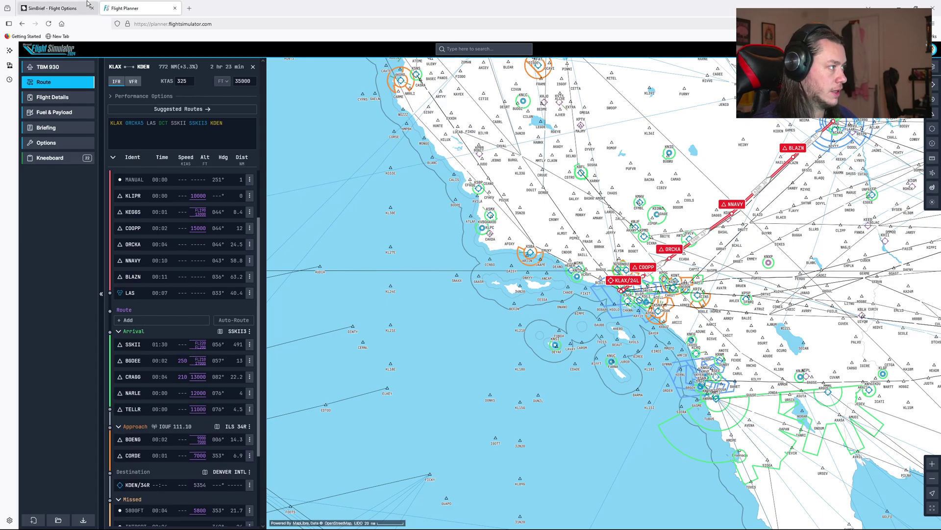
Step: Examine the whole route on the map from Los Angeles to Denver
scroll(685, 136, down, 5)
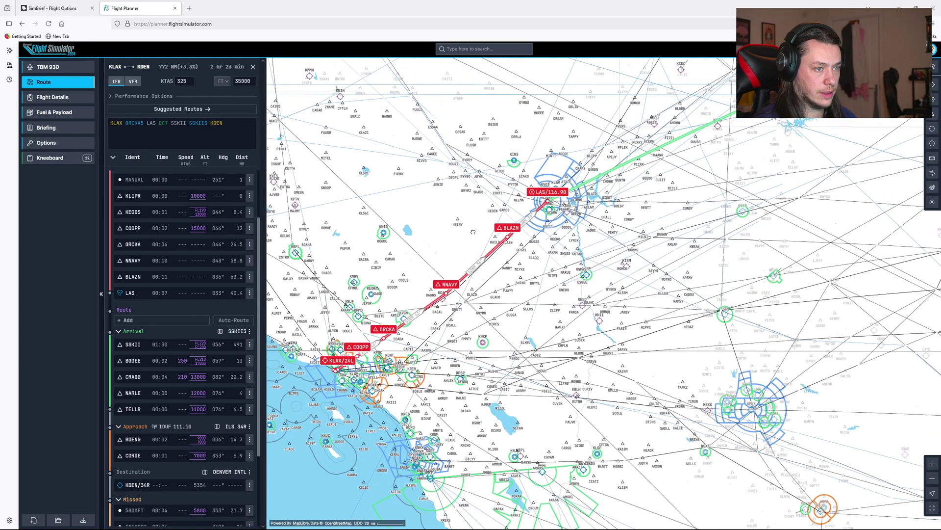
drag(852, 162, 750, 210)
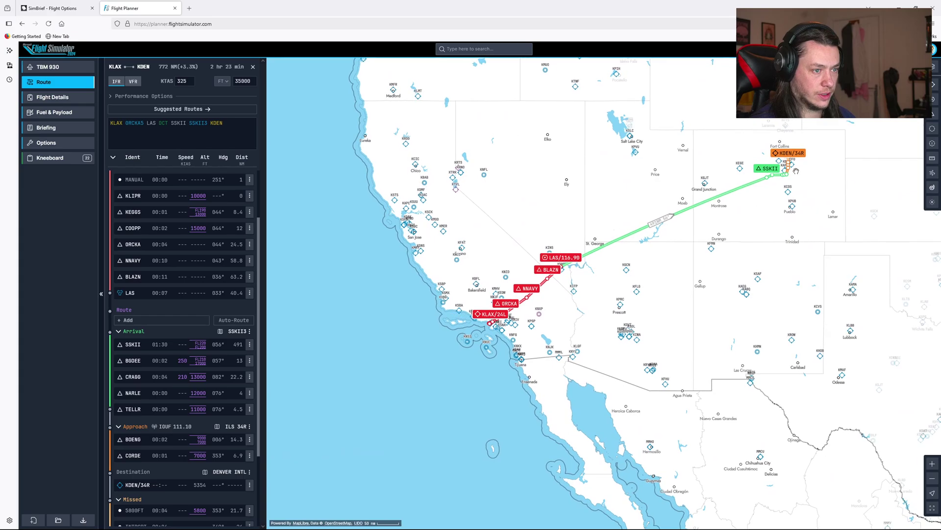
scroll(784, 170, up, 3)
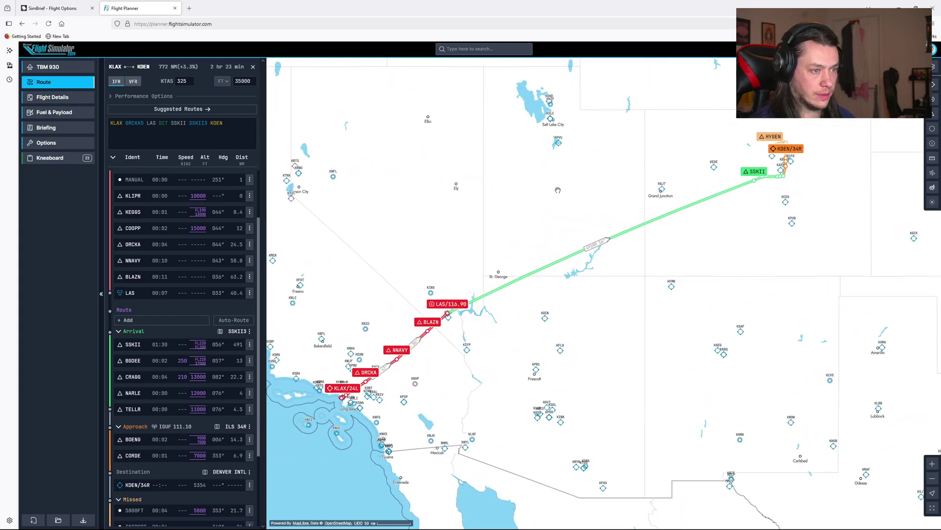
Step: Check the route string in SimBrief and add DICEE as an enroute waypoint in the Flight Planner
click(51, 9)
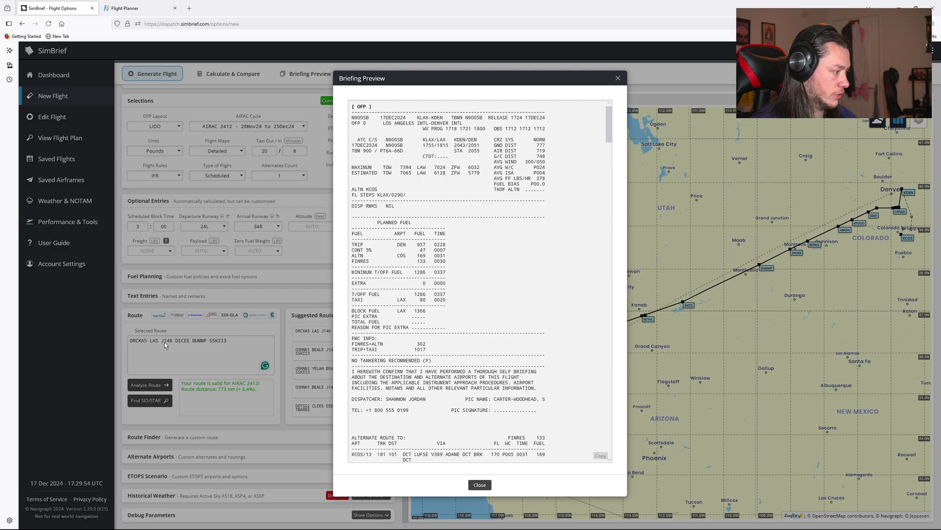
click(132, 8)
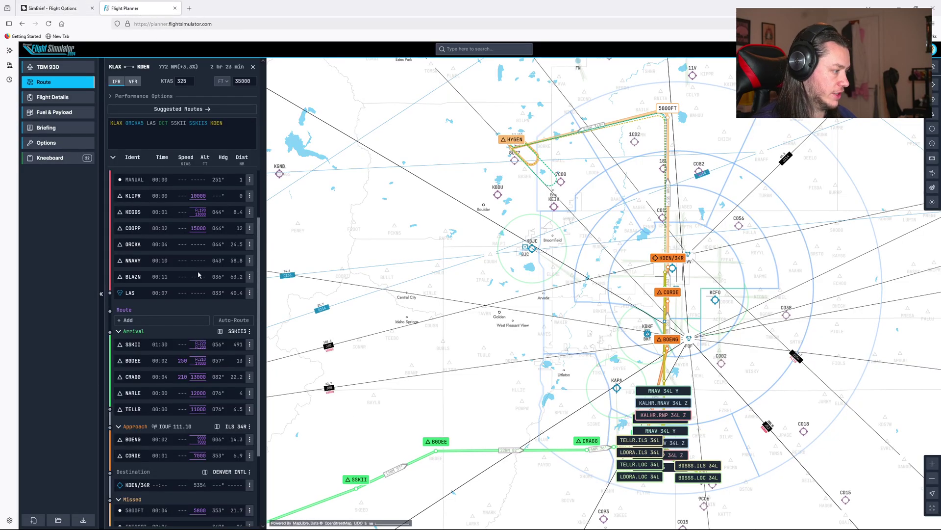
click(144, 321)
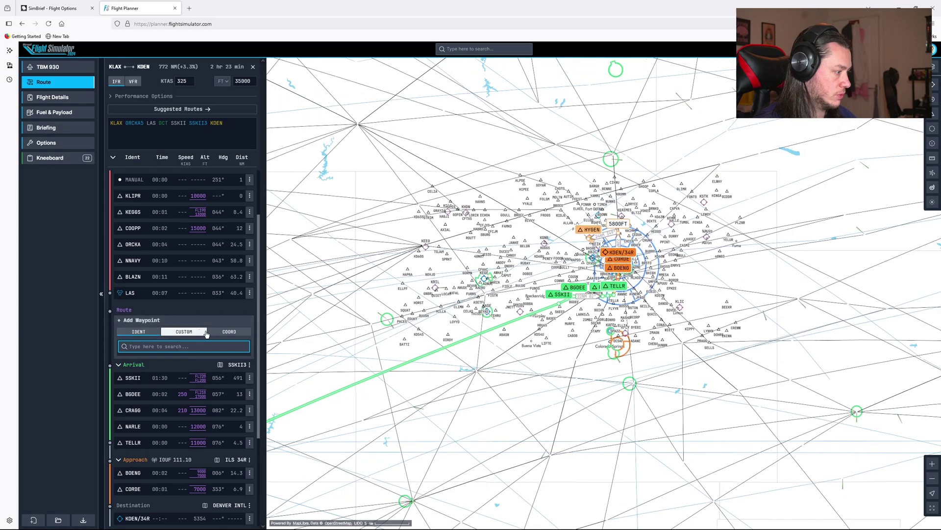
click(185, 336)
click(141, 334)
click(230, 334)
click(147, 333)
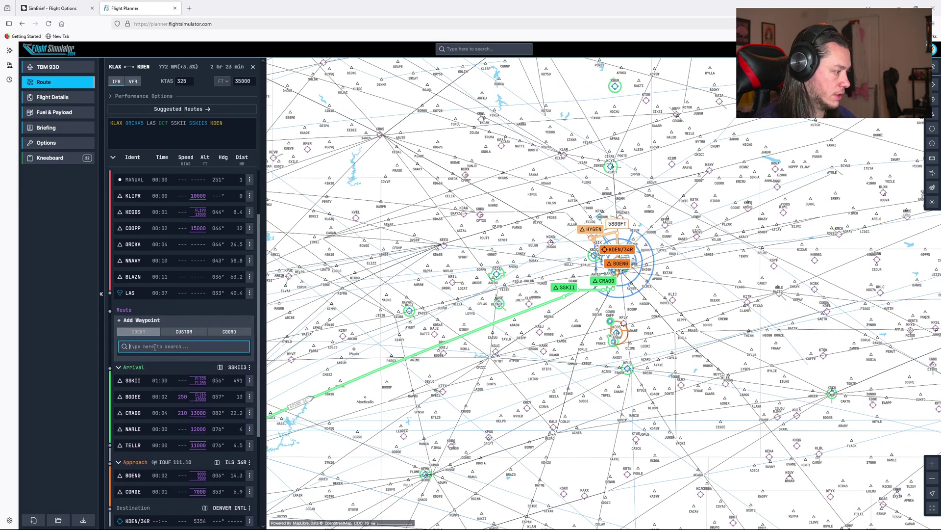
click(54, 9)
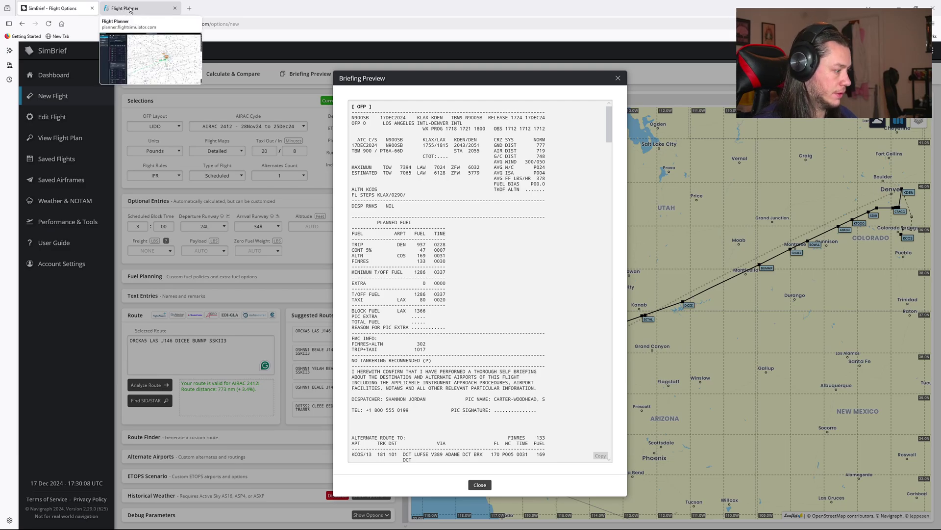
click(130, 10)
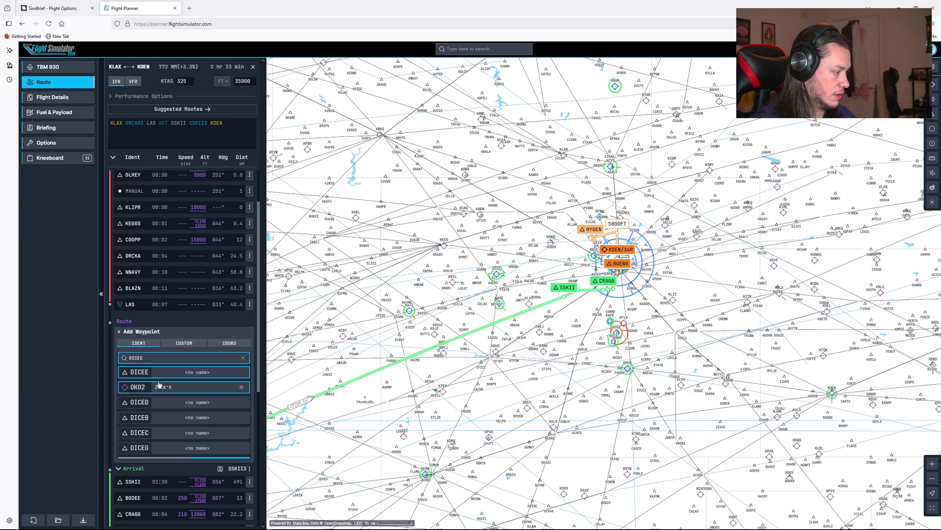
click(162, 374)
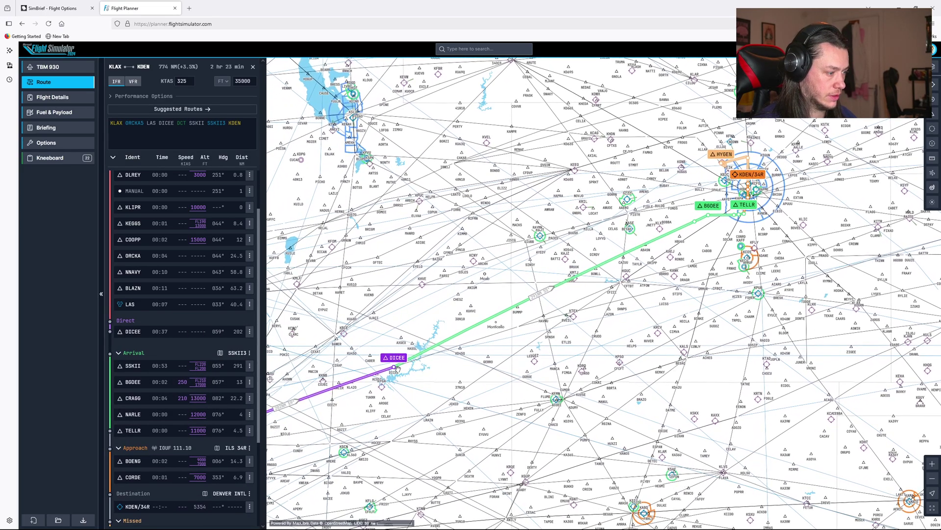
Step: Recheck the SimBrief route and insert the waypoint BUMMP after DICEE in the Flight Planner
scroll(152, 350, down, 1)
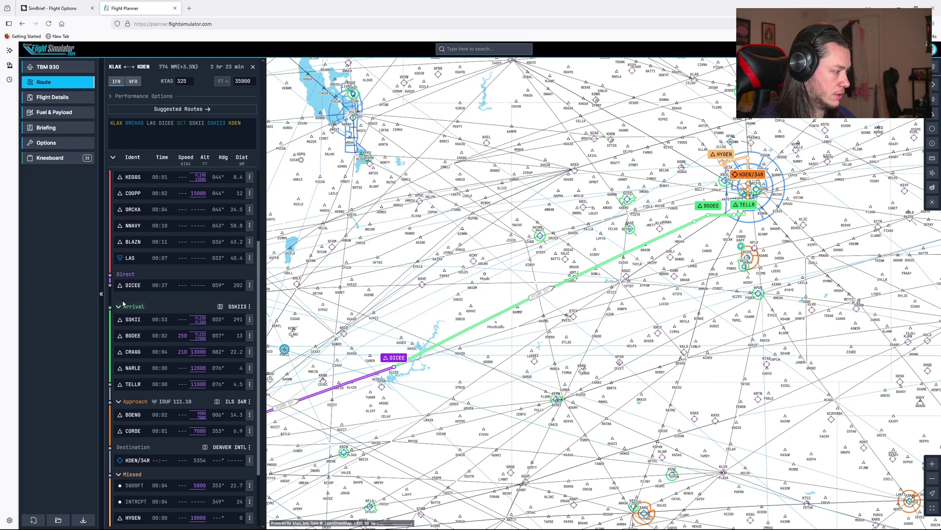
click(250, 285)
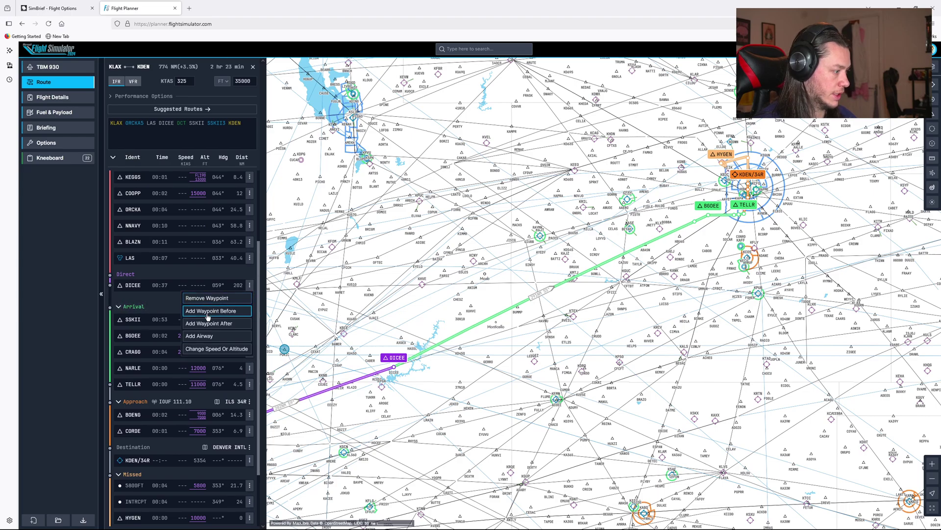
click(209, 328)
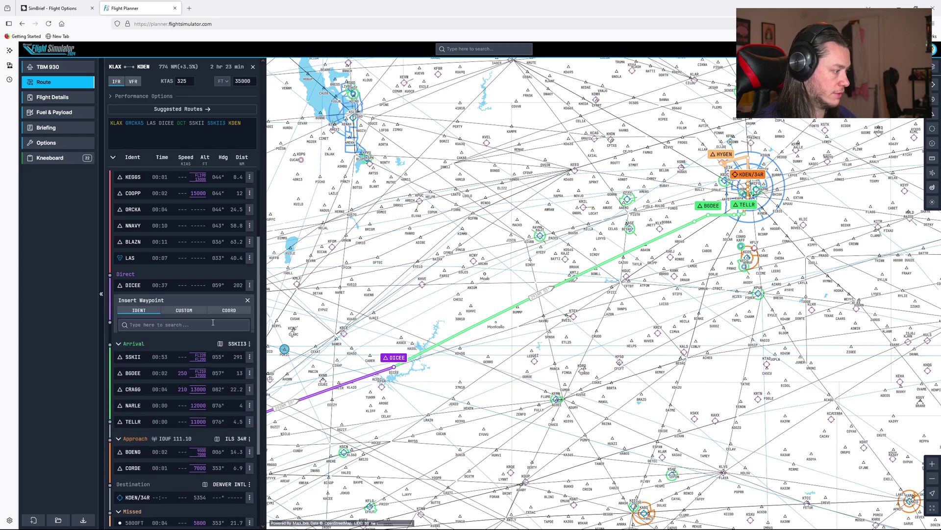
click(247, 299)
click(250, 287)
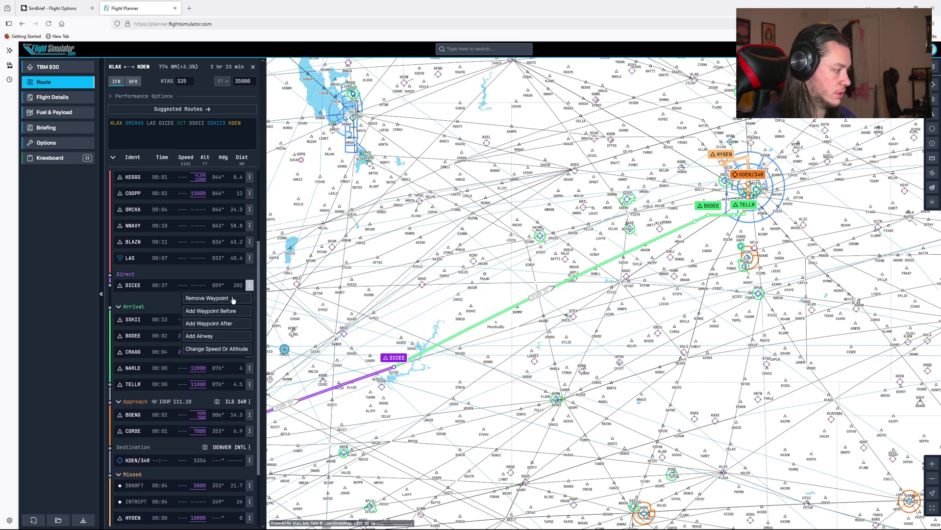
click(54, 8)
mouse_move(137, 11)
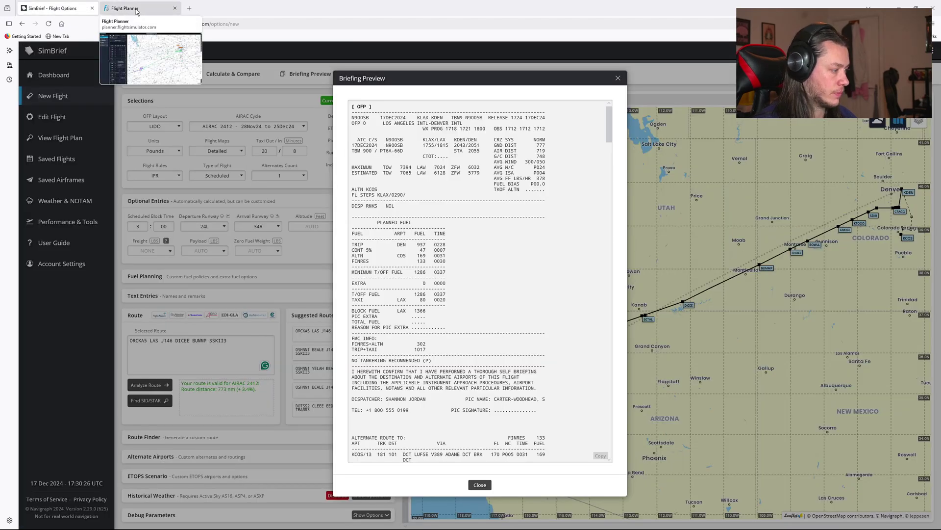
click(137, 10)
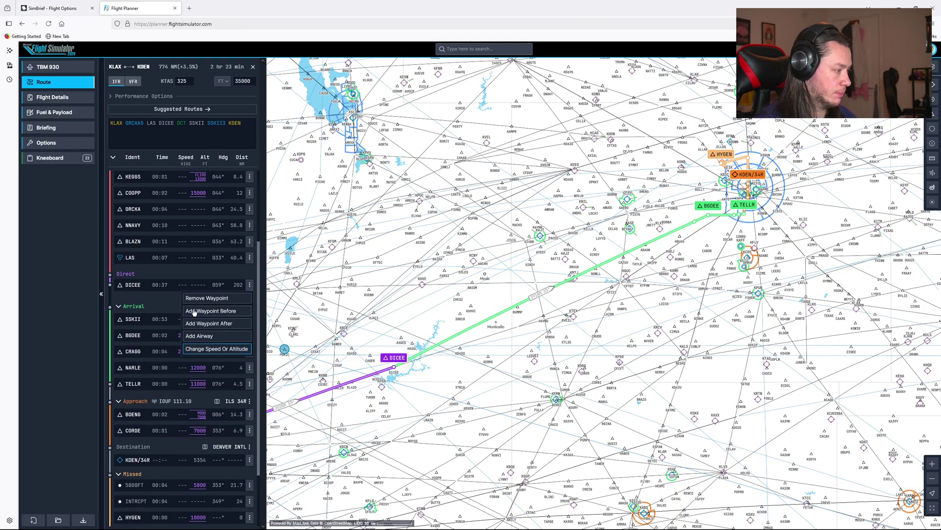
click(207, 324)
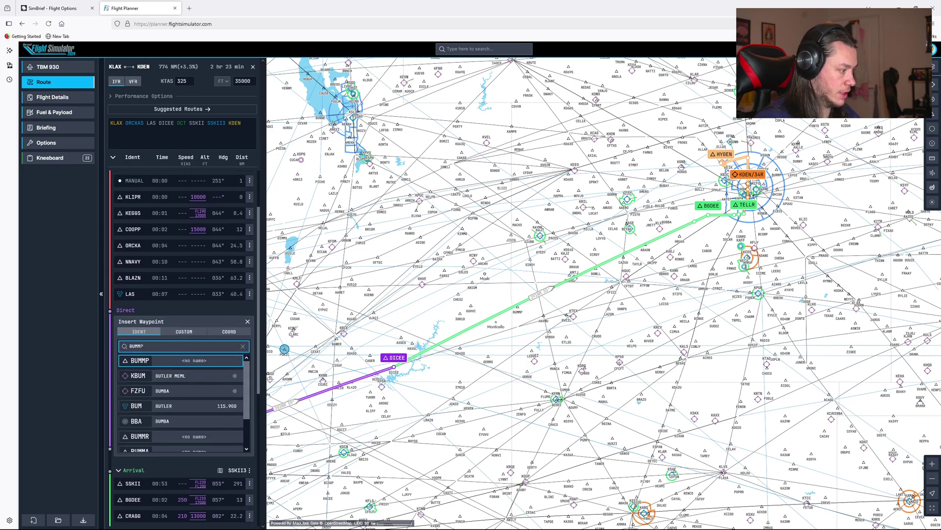
click(156, 381)
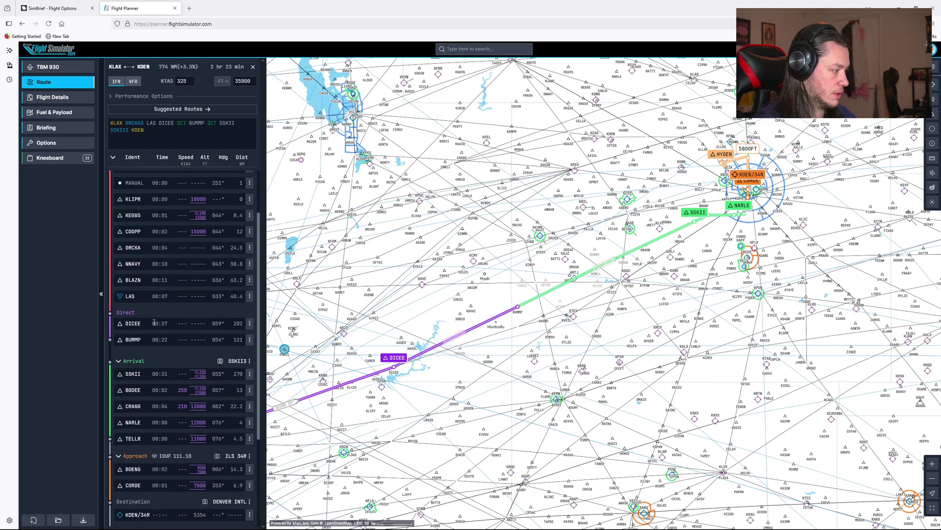
Step: Insert LAS as an enroute waypoint before DICEE
click(250, 296)
click(146, 311)
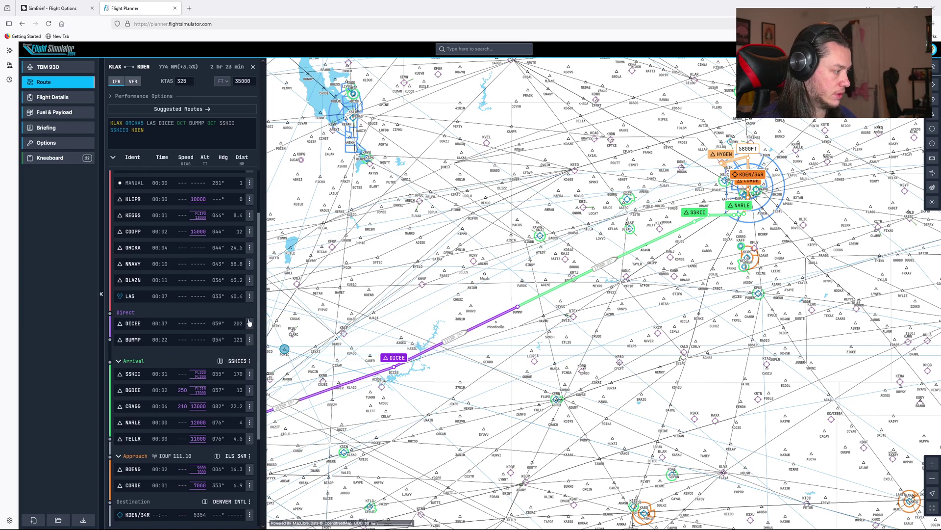
click(251, 323)
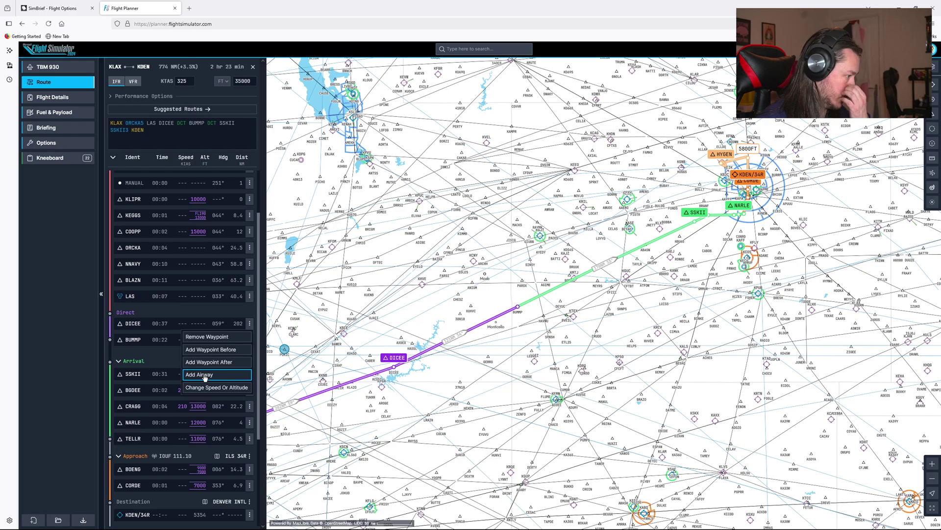
click(163, 313)
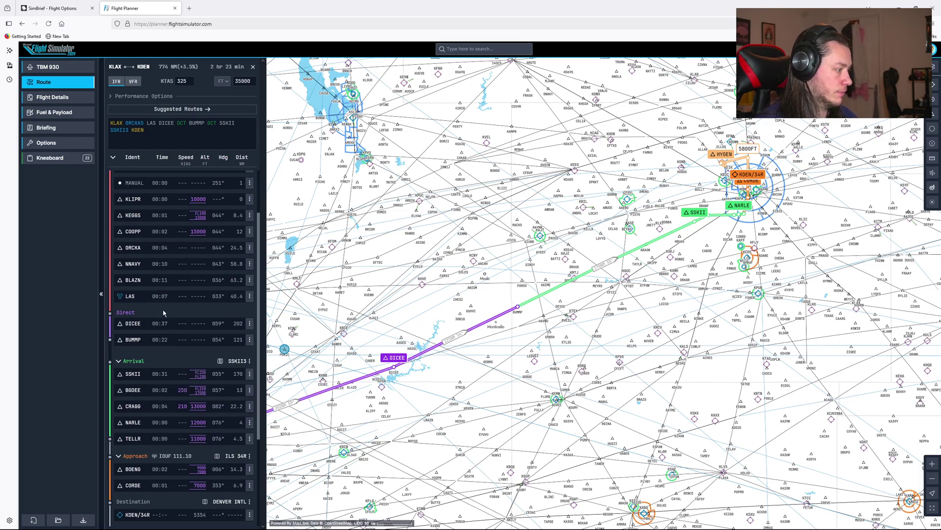
click(249, 325)
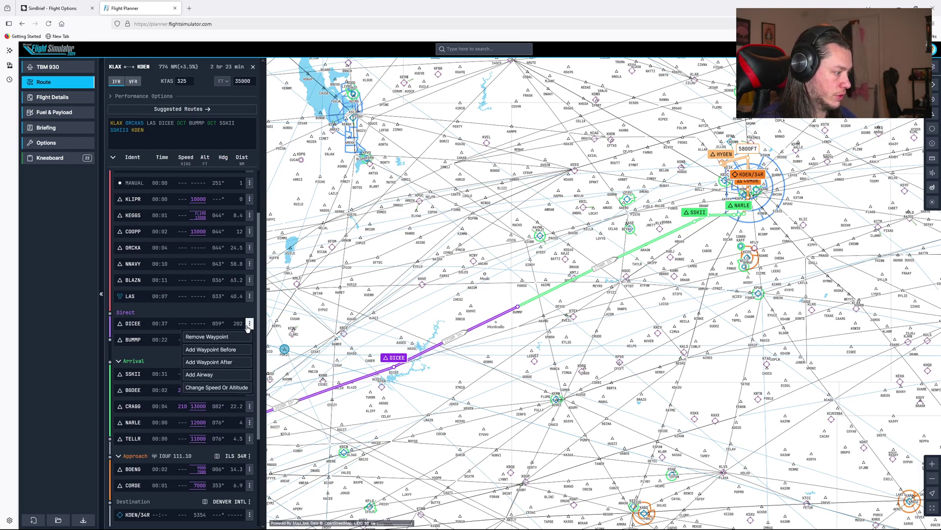
click(207, 350)
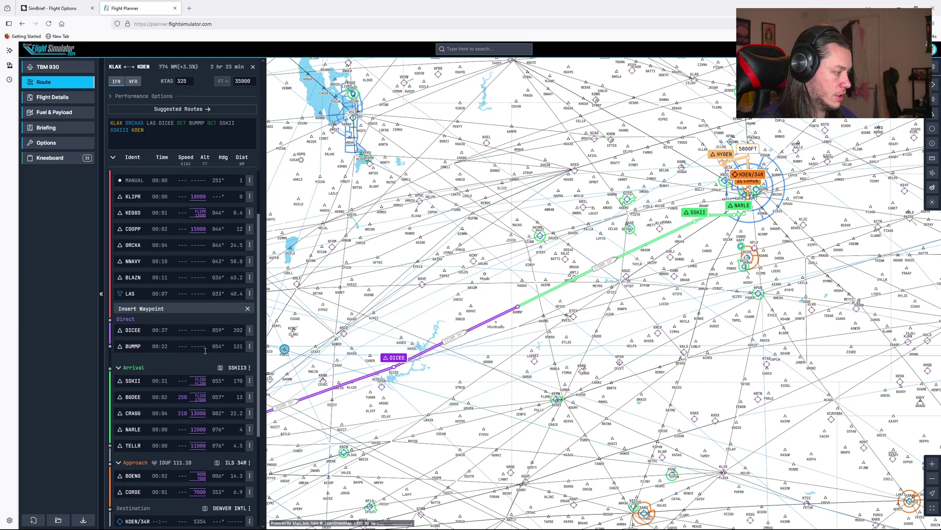
text(LAS)
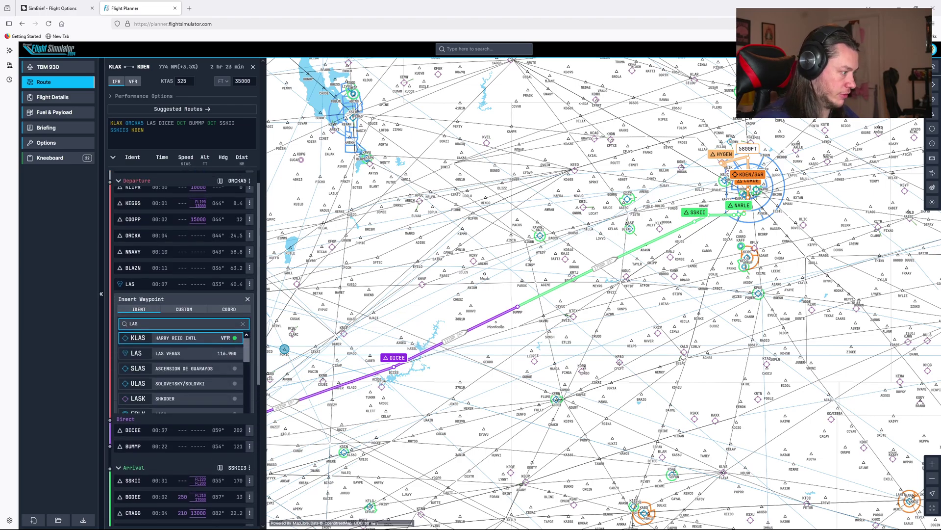
click(176, 427)
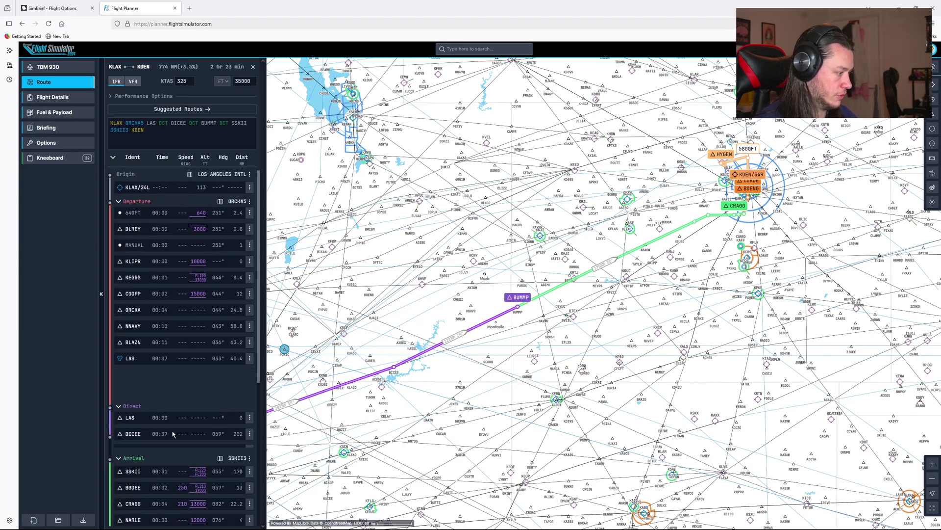
Step: Check the airway in SimBrief and add airway J146 from the enroute LAS waypoint to FREDD in the Flight Planner
click(250, 385)
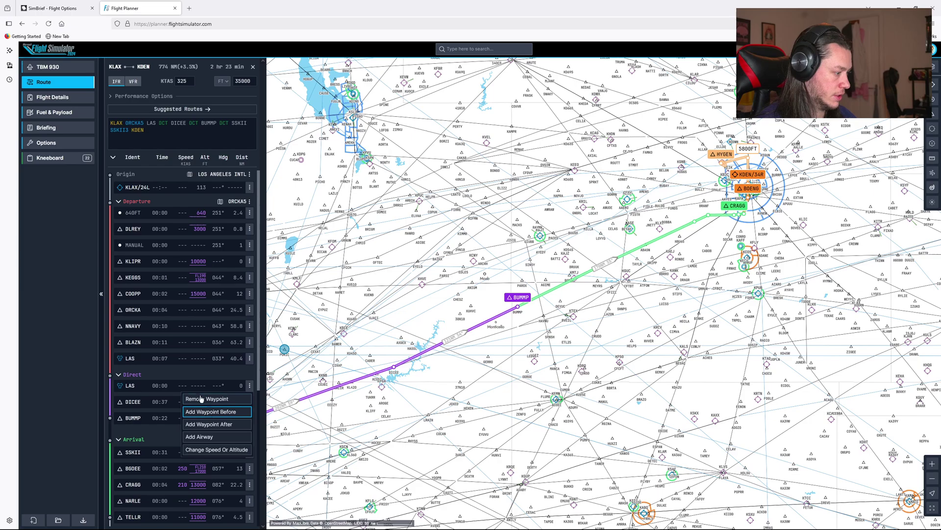
click(194, 435)
scroll(157, 392, down, 3)
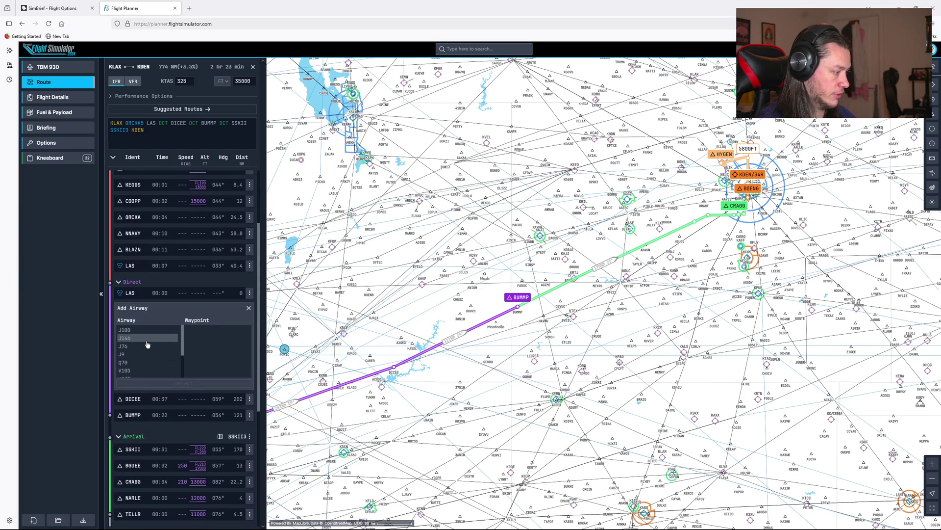
click(56, 8)
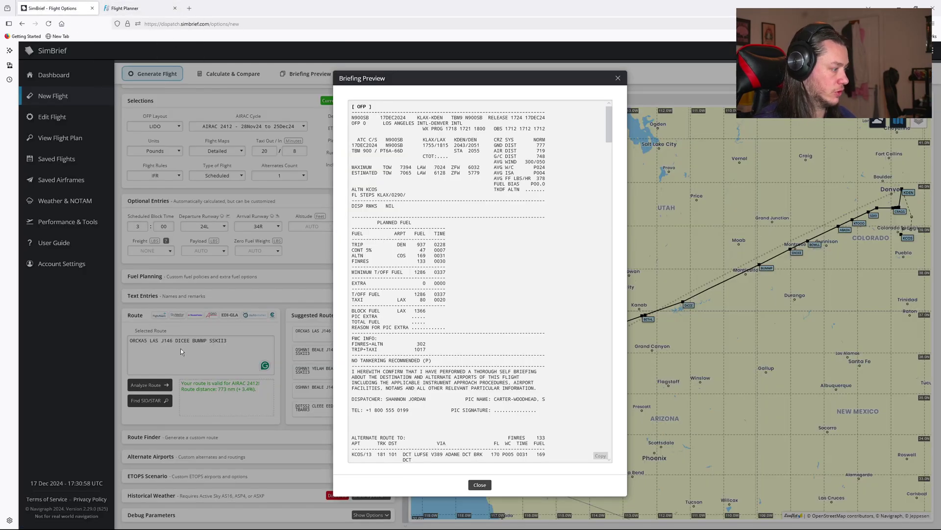
click(147, 8)
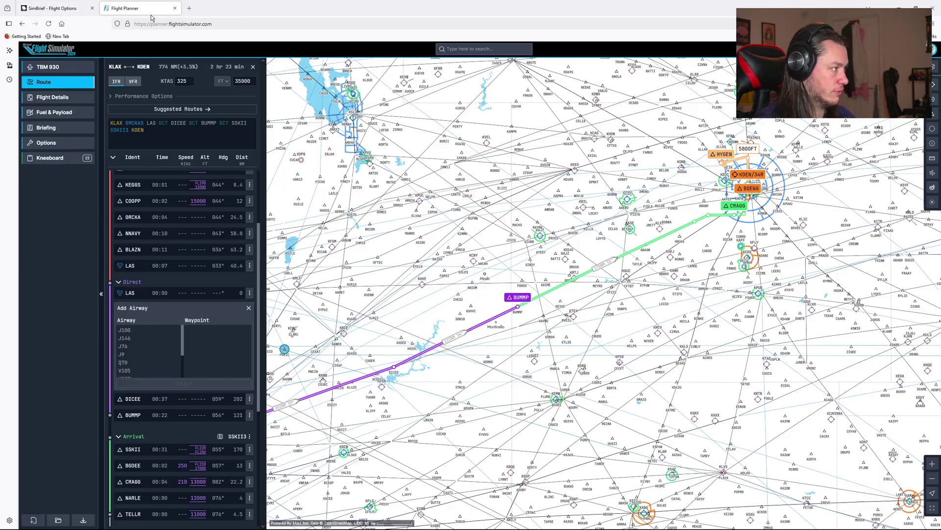
click(137, 338)
scroll(209, 353, down, 3)
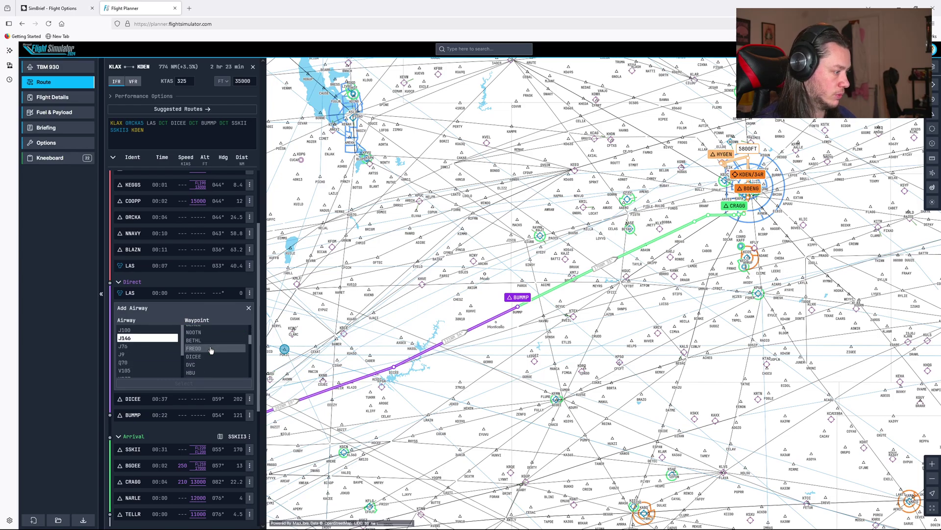
click(193, 348)
click(184, 383)
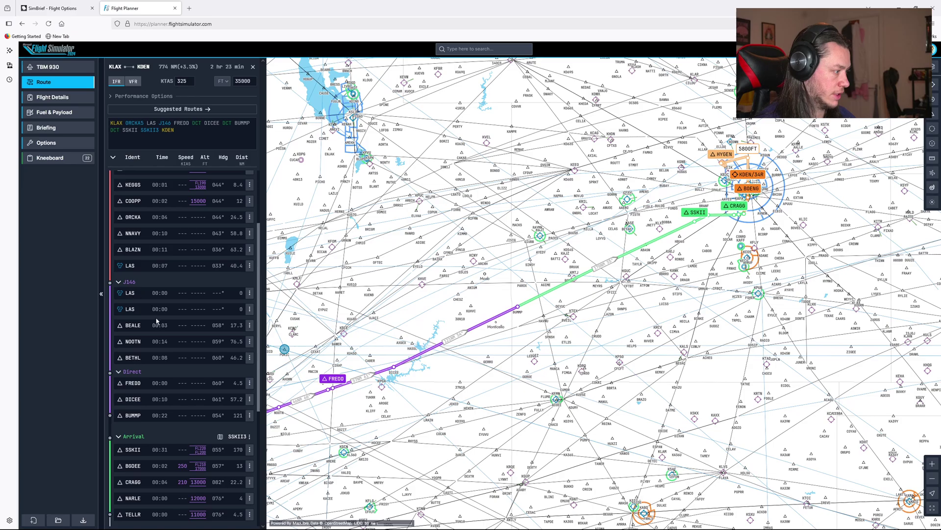
Step: Examine the completed route in the waypoint list and on the map, from Los Angeles through Las Vegas to the Denver arrival
scroll(161, 378, down, 5)
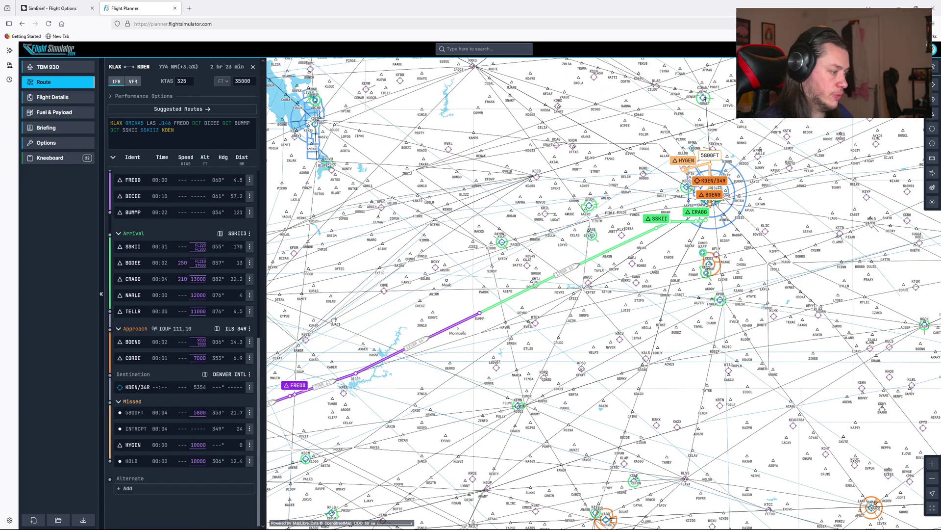
scroll(603, 294, down, 3)
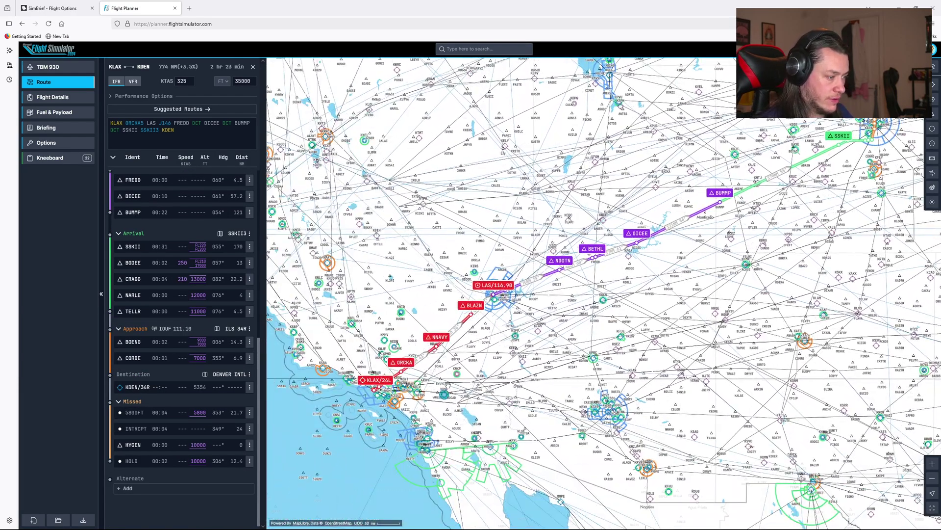
scroll(532, 294, up, 3)
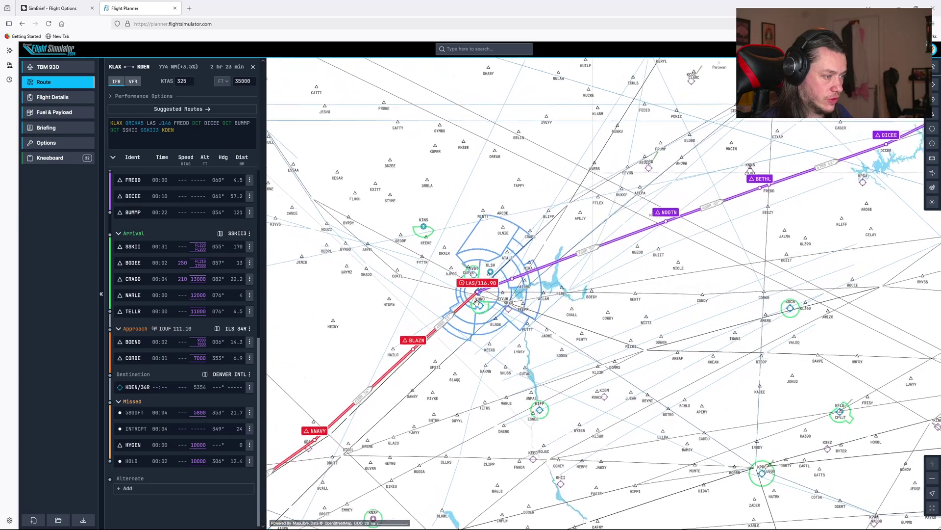
drag(635, 273, 380, 404)
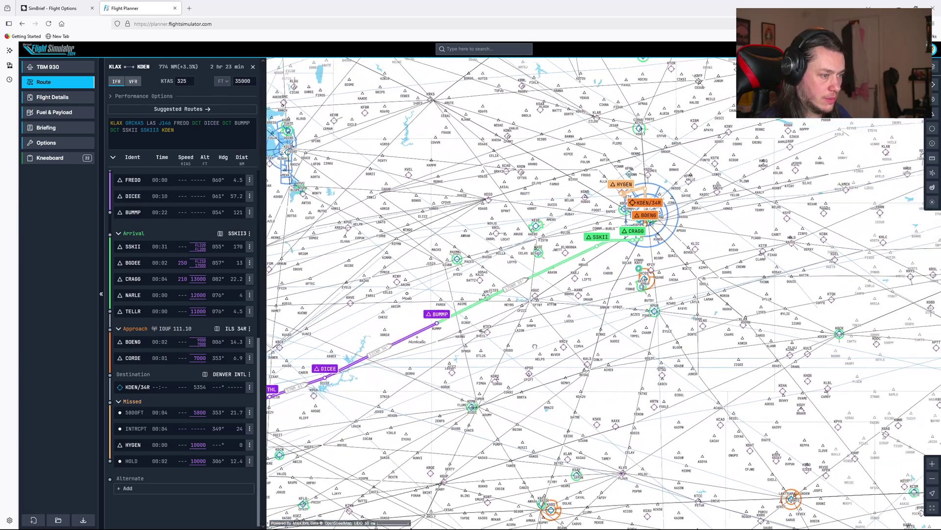
scroll(626, 257, up, 5)
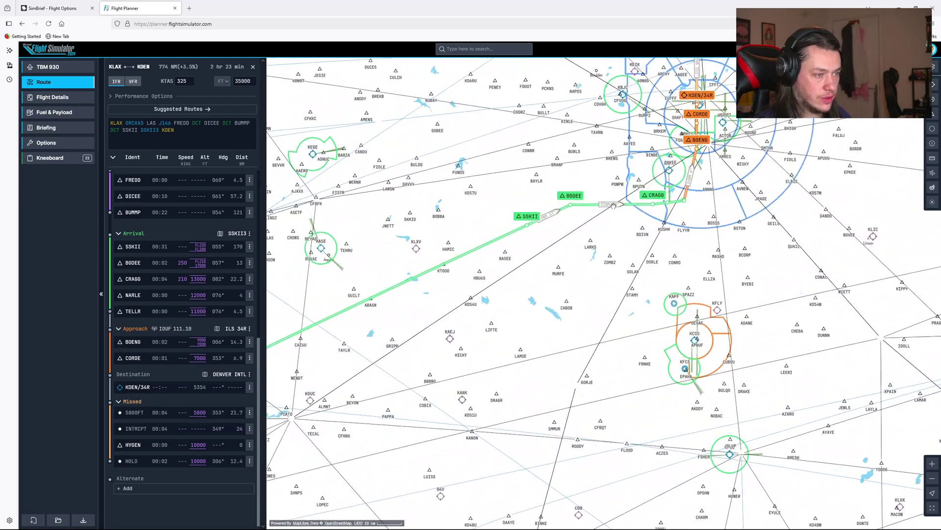
drag(709, 150, 547, 183)
scroll(460, 191, down, 2)
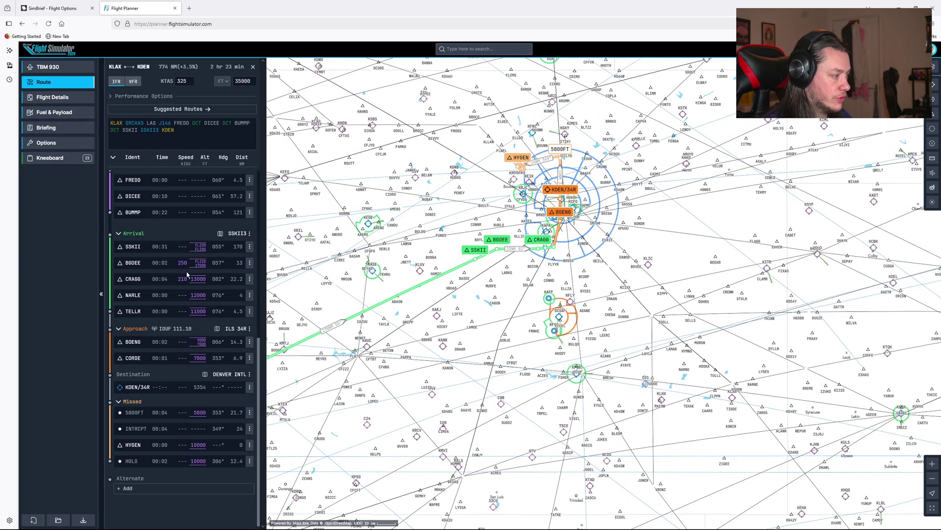
scroll(187, 273, up, 3)
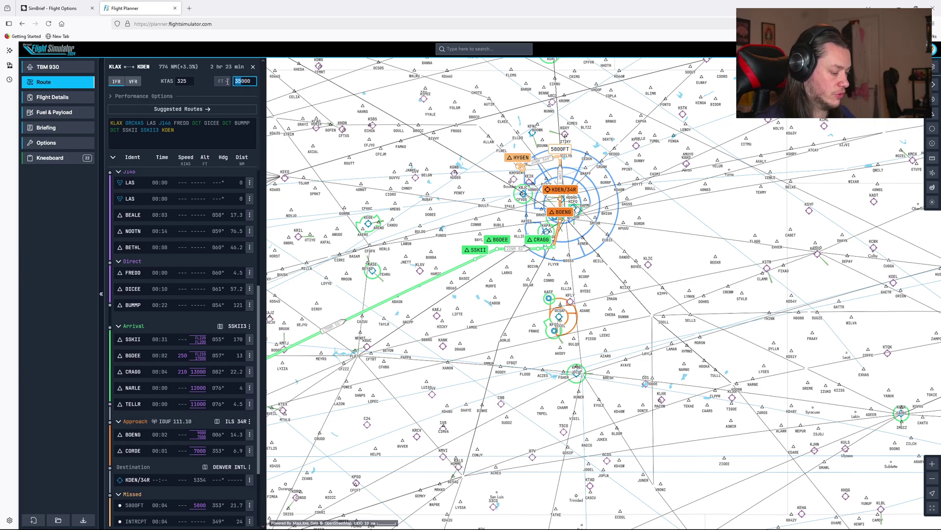
Step: Set the route's cruise altitude to 19000 ft
click(213, 98)
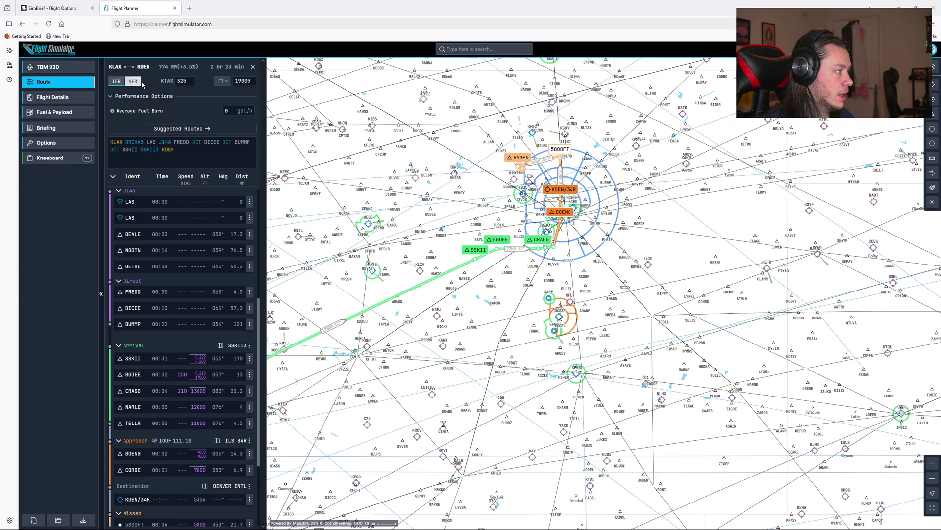
Step: Preview the KLAX Airport Ground Chart AGC and the ORCKA 5 RNAV departure chart from the kneeboard
click(51, 158)
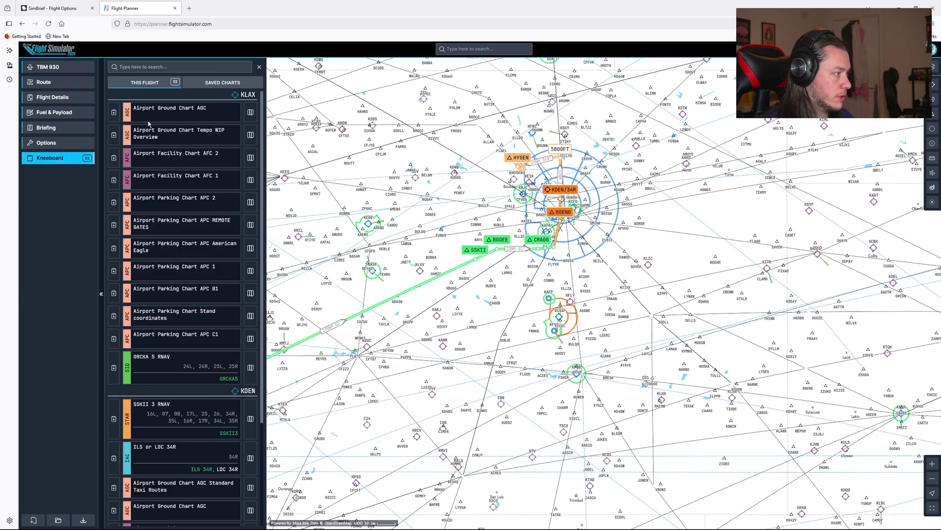
click(250, 113)
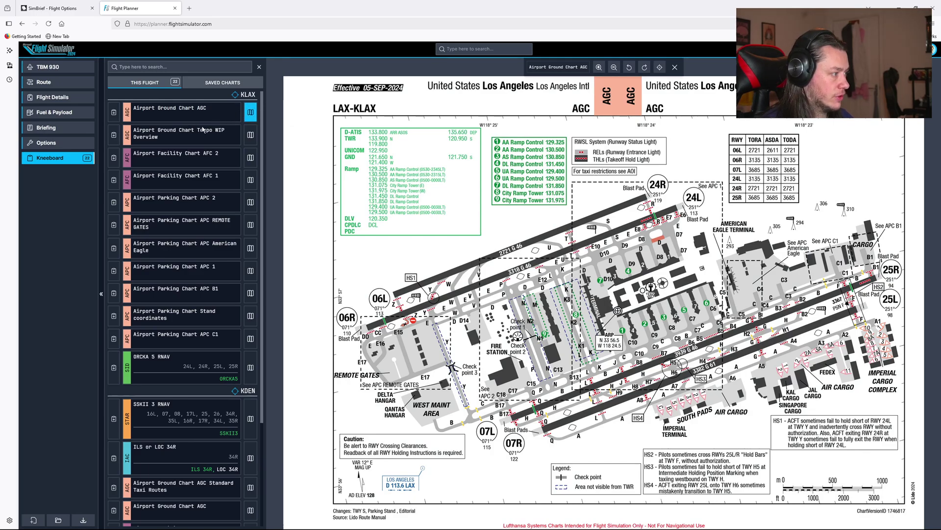
scroll(194, 198, down, 2)
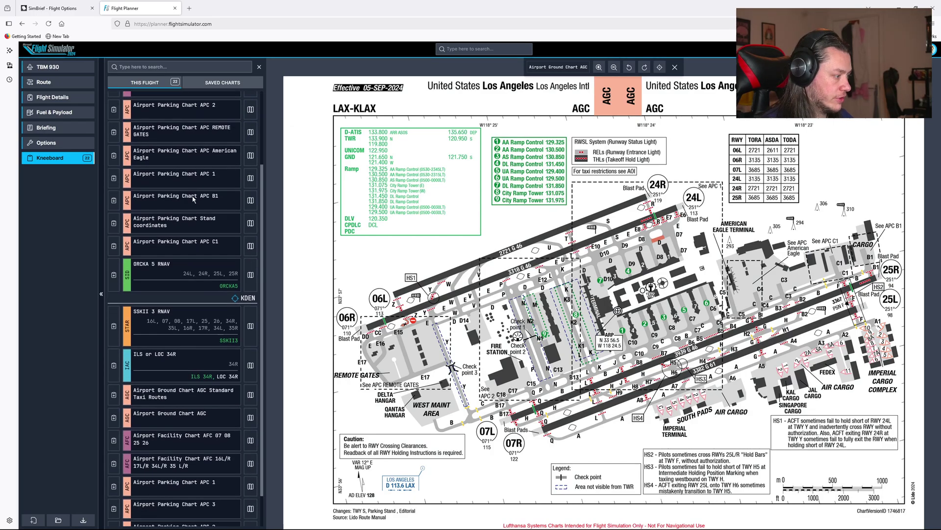
click(250, 275)
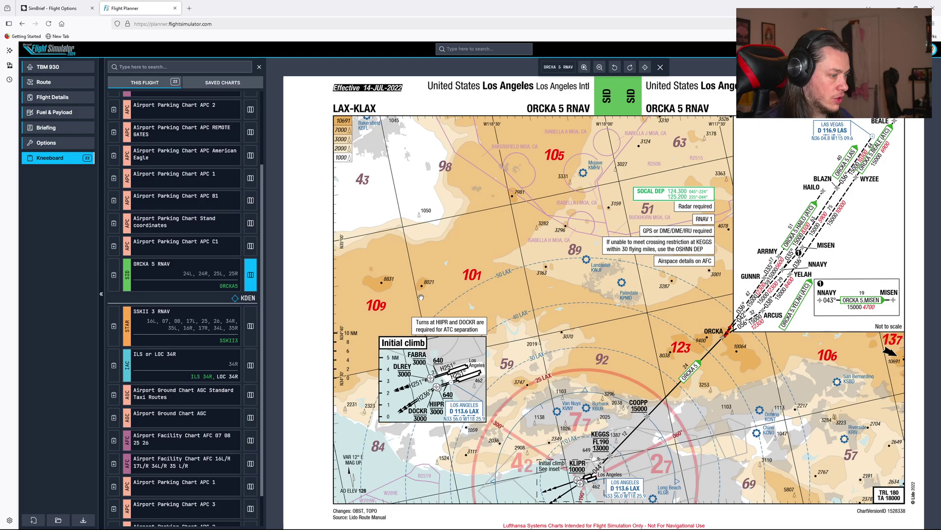
drag(584, 278, 549, 243)
scroll(214, 332, down, 1)
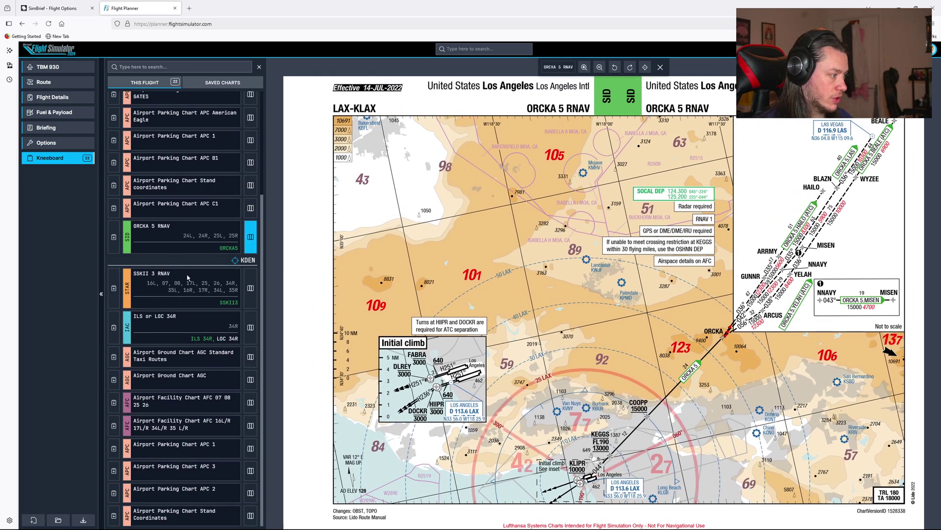
Step: Check the route's waypoints beside the departure chart and preview the SSKII 3 RNAV arrival chart for KDEN
click(54, 82)
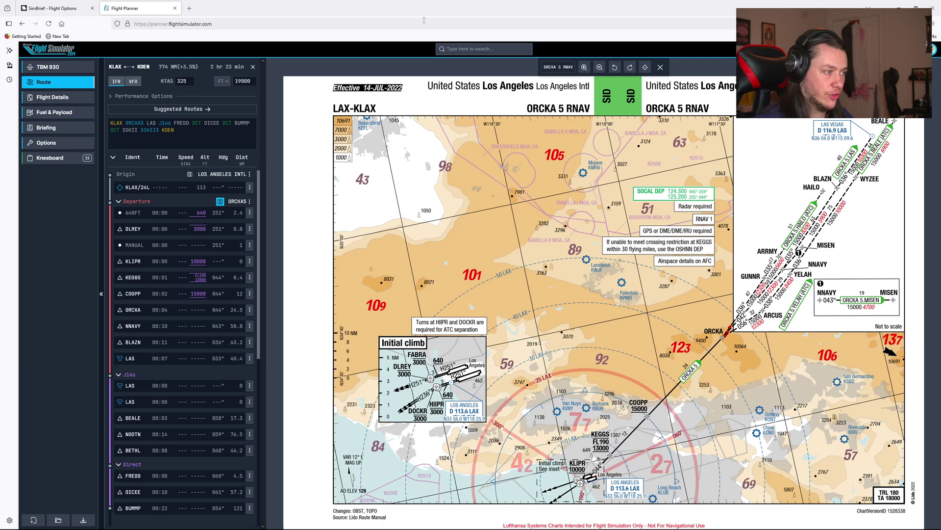
drag(635, 172, 568, 239)
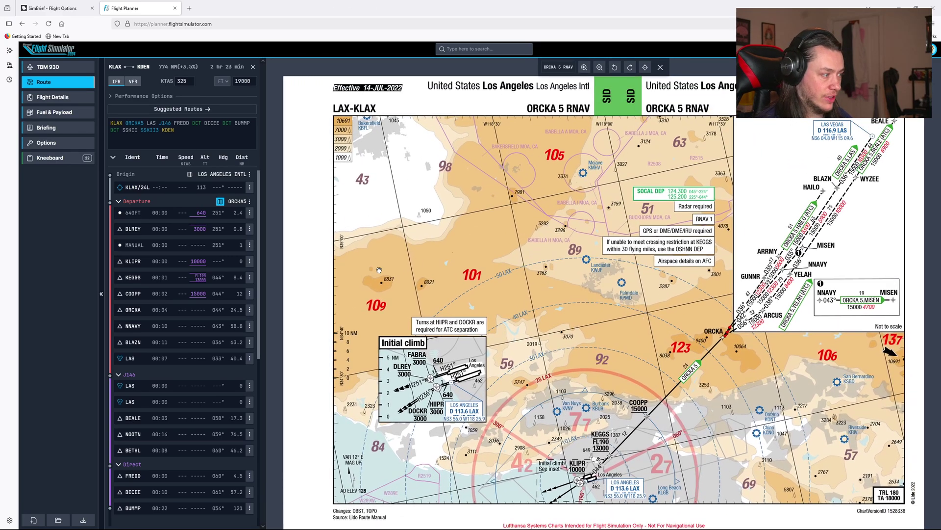
click(49, 157)
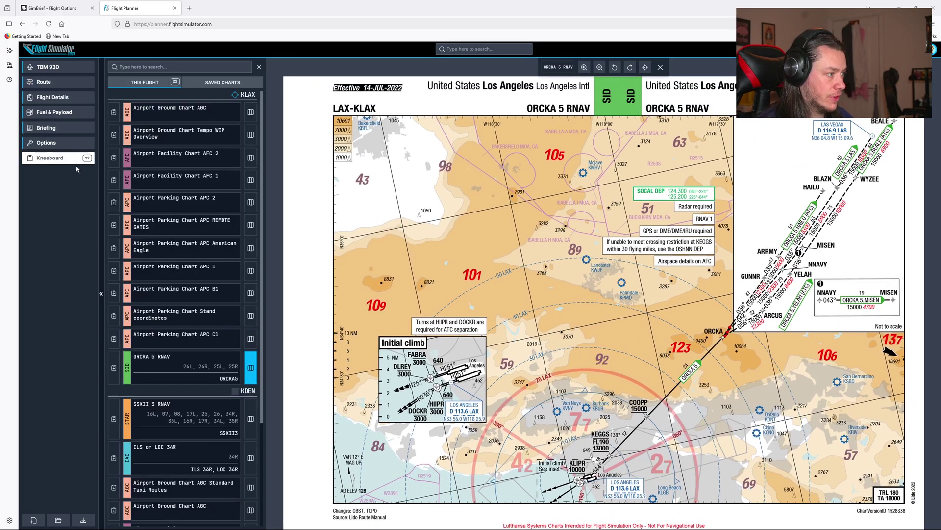
click(250, 419)
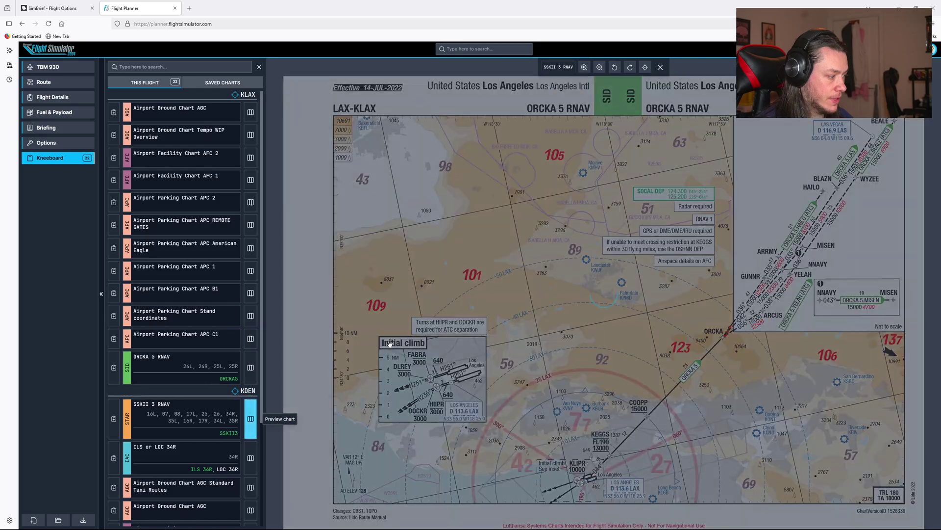
scroll(631, 243, up, 3)
scroll(630, 245, down, 7)
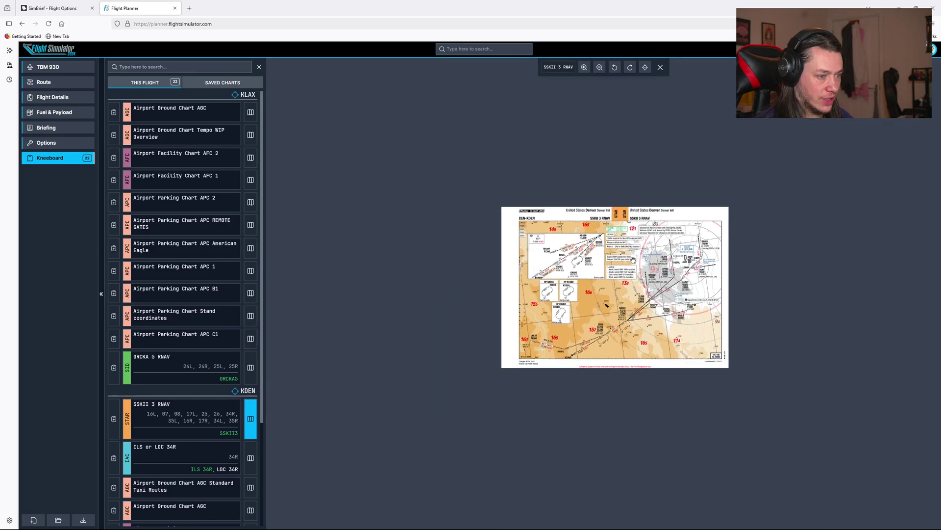
scroll(622, 247, up, 6)
scroll(584, 272, down, 3)
drag(580, 275, 631, 253)
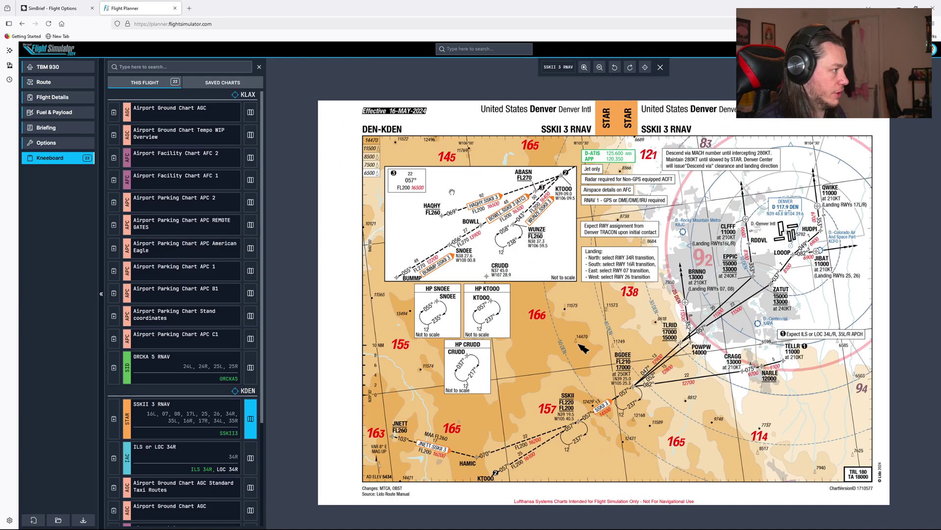
Step: Return to the route and save it as a new flight plan named LA to DEN
click(49, 82)
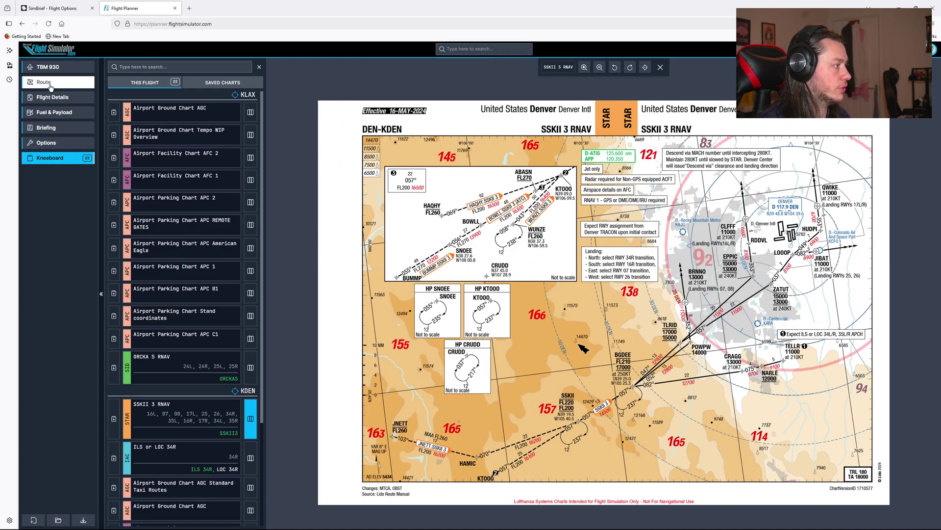
scroll(170, 267, down, 5)
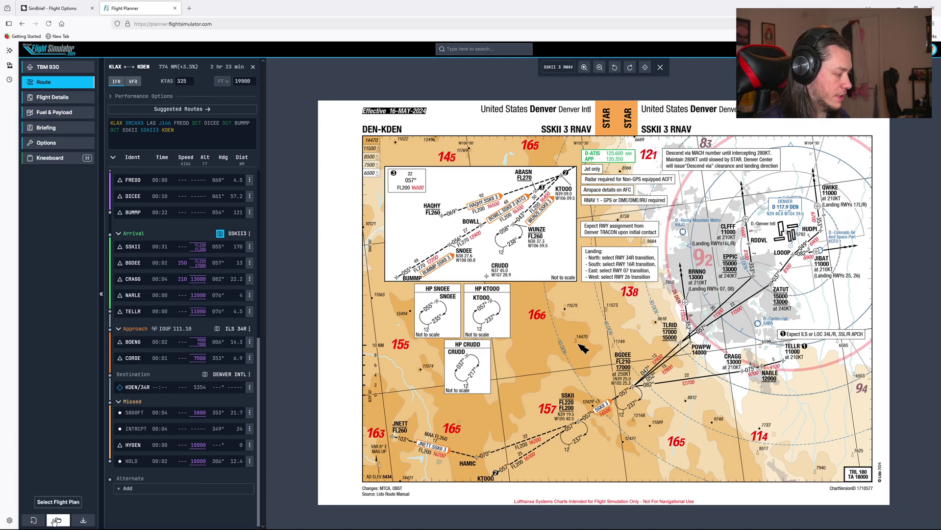
click(84, 521)
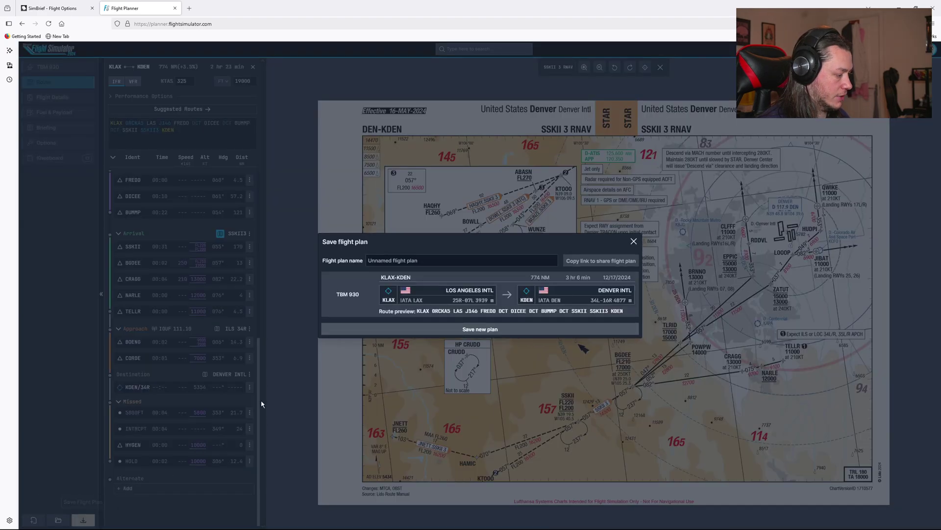
click(399, 261)
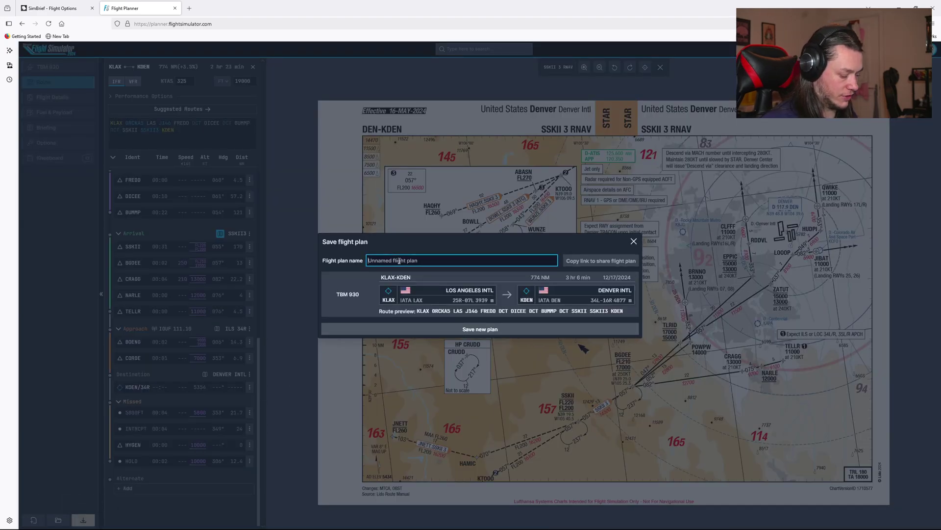
text(LA to DEN)
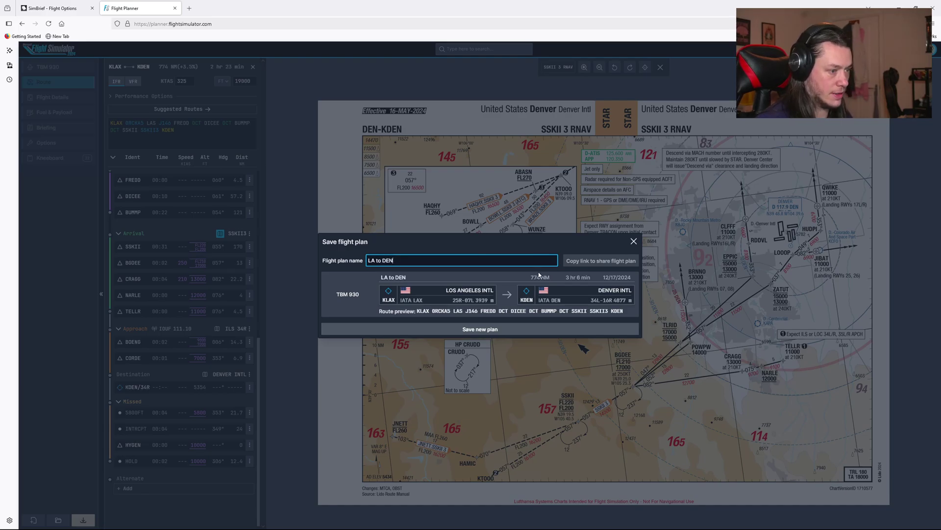
click(480, 329)
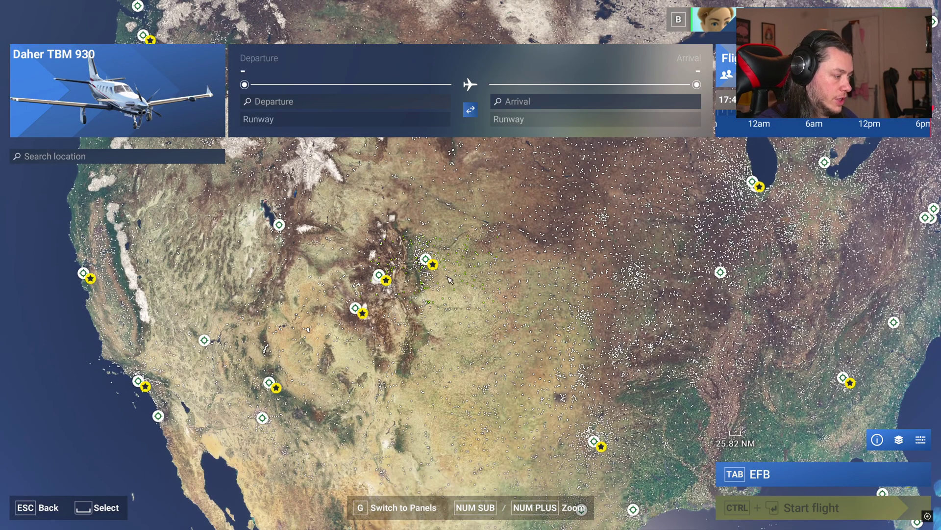
Step: In Microsoft Flight Simulator 2024, load the saved LA to DEN flight plan into the EFB route
drag(267, 289, 355, 254)
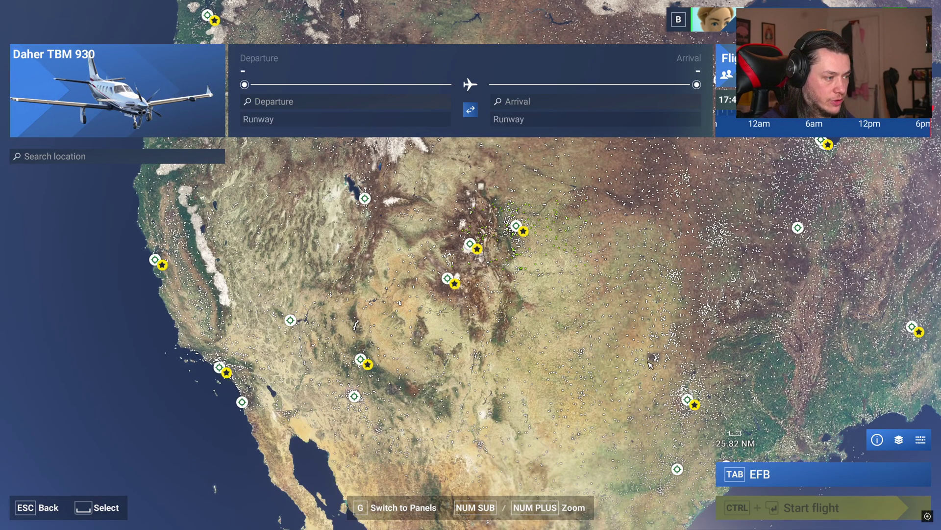
click(776, 476)
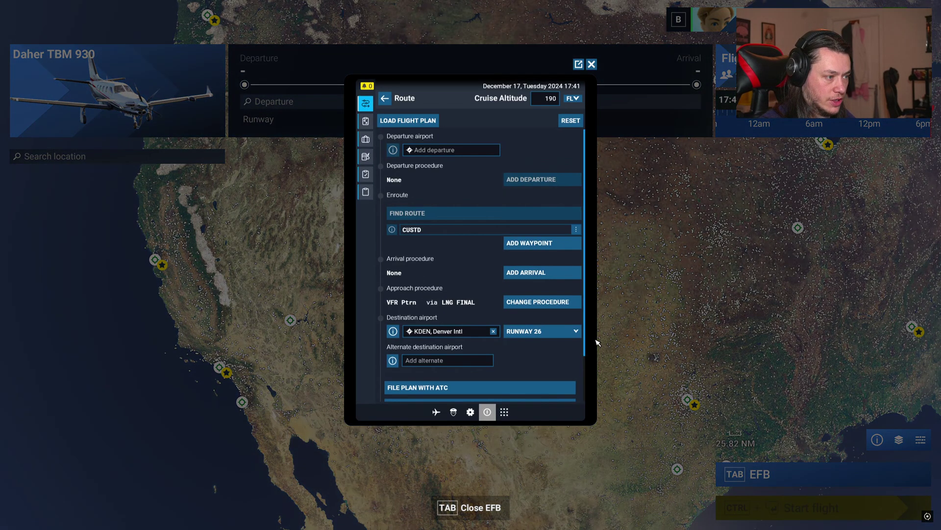
click(419, 121)
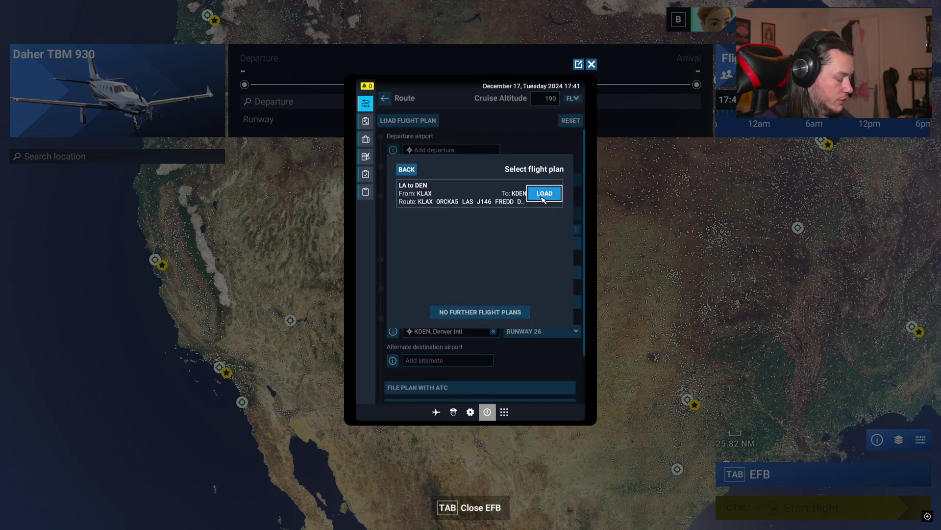
click(544, 193)
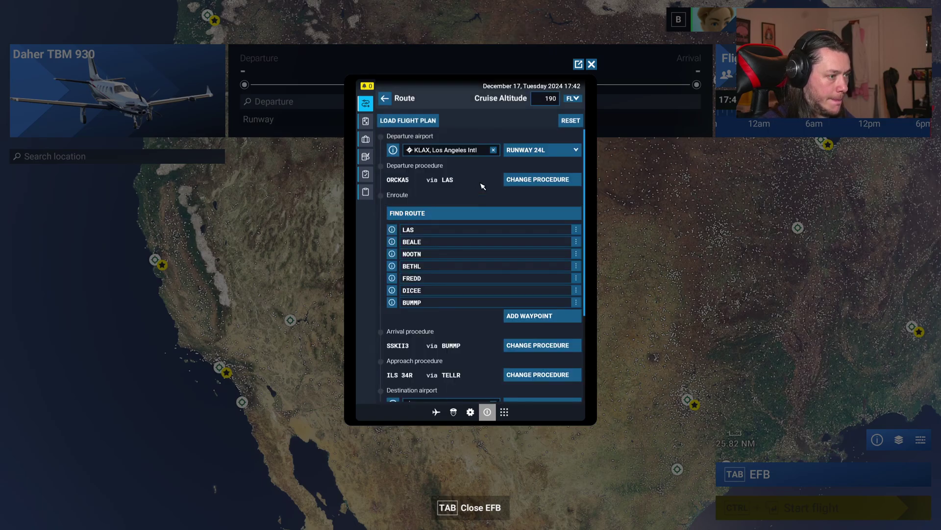
Step: Review the loaded route, file the plan with ATC, send it to the avionics and close the EFB to inspect the map
scroll(449, 216, down, 3)
scroll(438, 216, up, 2)
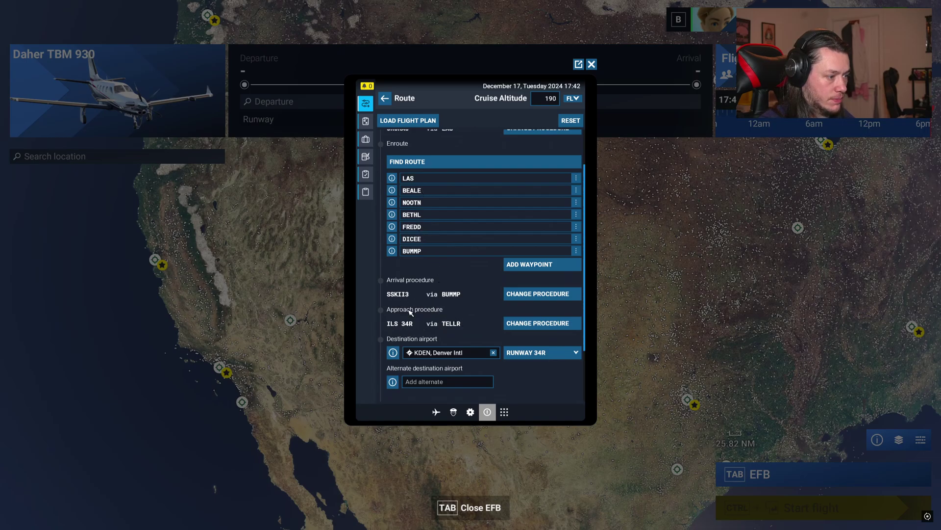
scroll(442, 317, up, 1)
scroll(443, 260, down, 2)
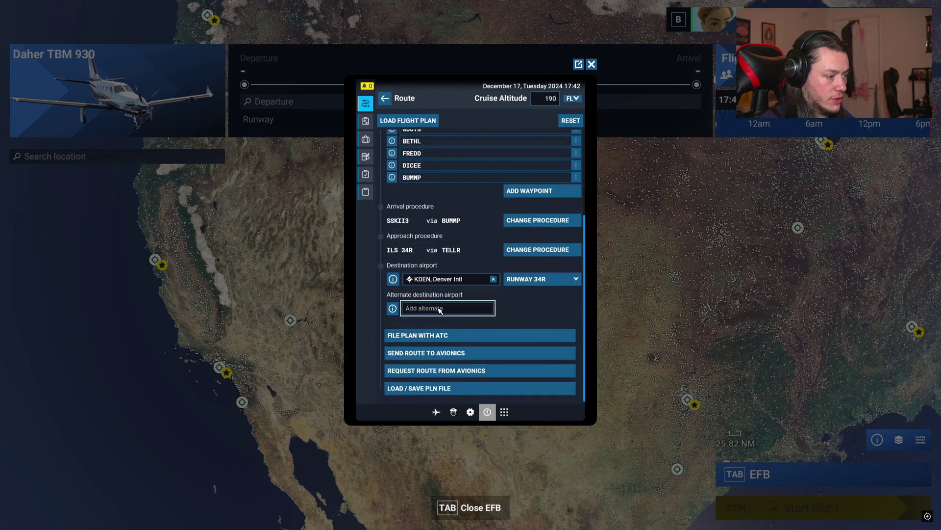
click(425, 335)
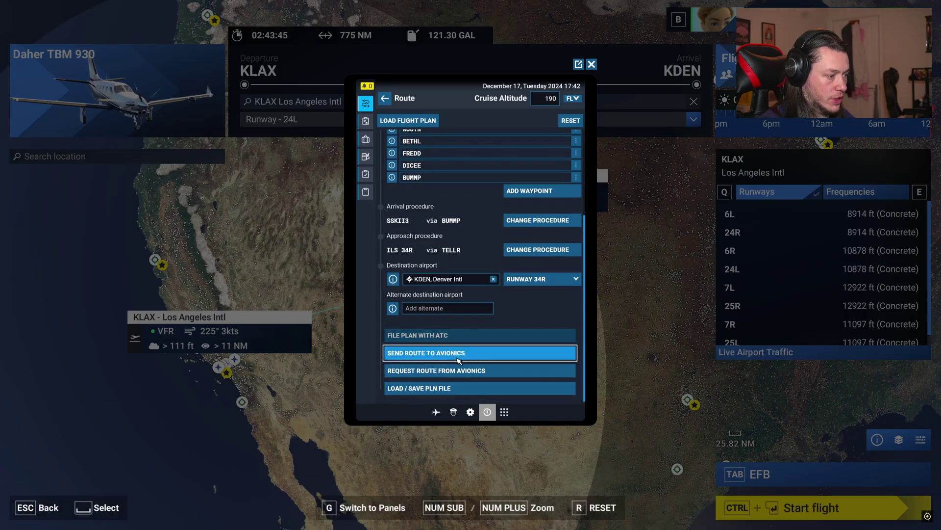
click(416, 354)
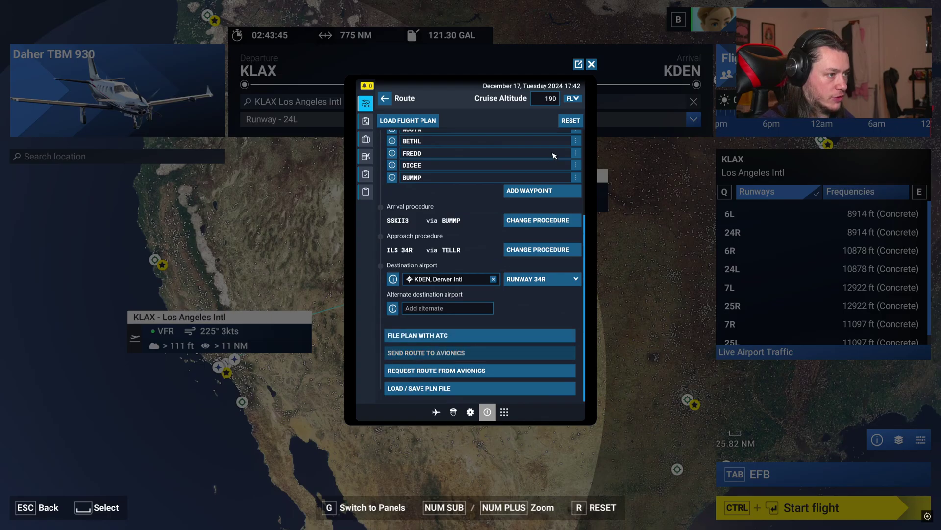
click(592, 64)
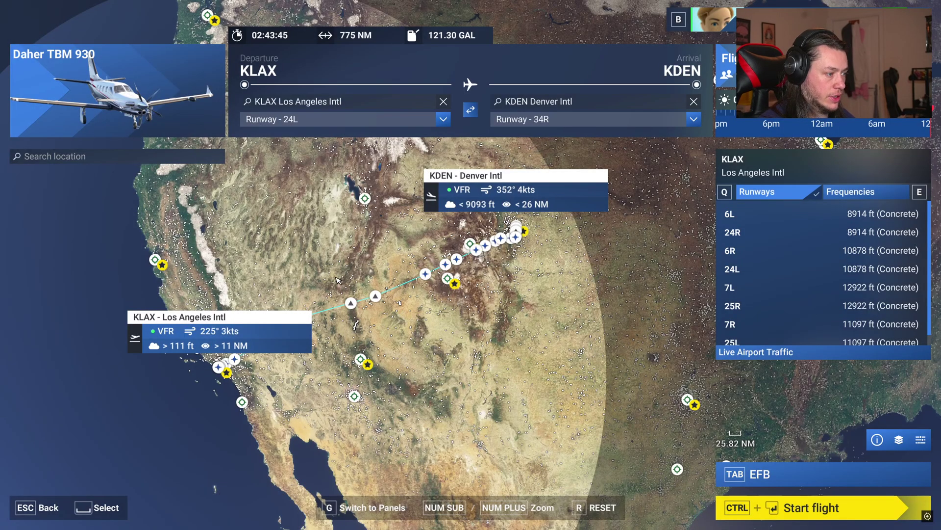
scroll(337, 280, up, 4)
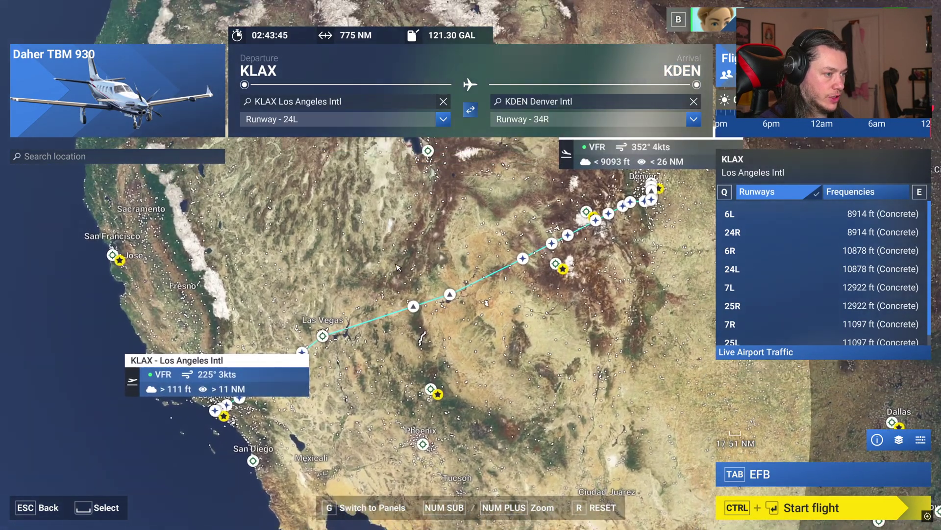